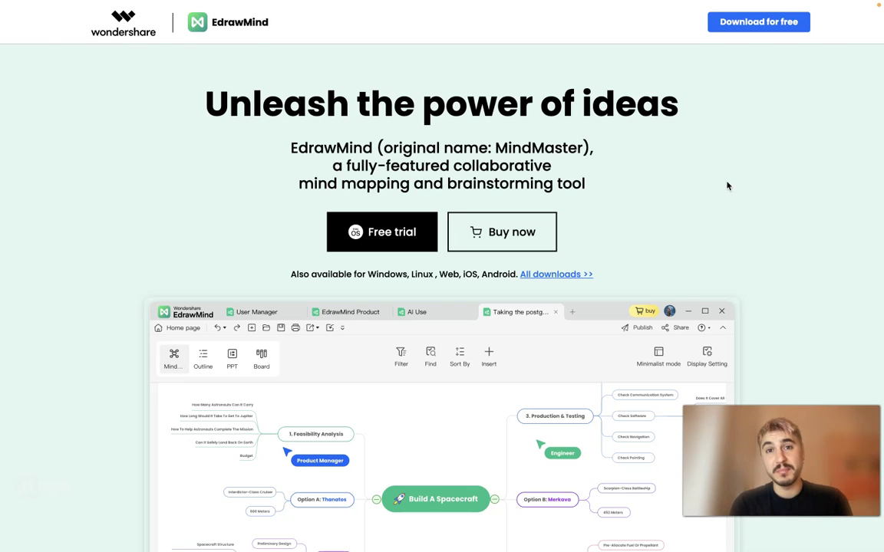
Look over the EdrawMind landing page, from the headline and sample map through the brainstorming and collaboration sections.
{"action": "scroll", "coordinate": [727, 185], "scroll_direction": "down", "scroll_amount": 1}
{"action": "scroll", "coordinate": [727, 186], "scroll_direction": "up", "scroll_amount": 1}
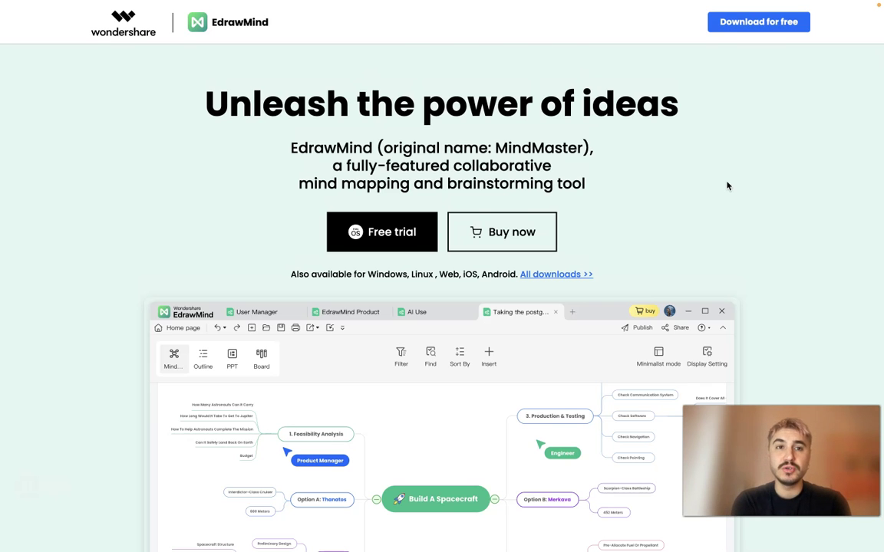
{"action": "scroll", "coordinate": [727, 186], "scroll_direction": "down", "scroll_amount": 3}
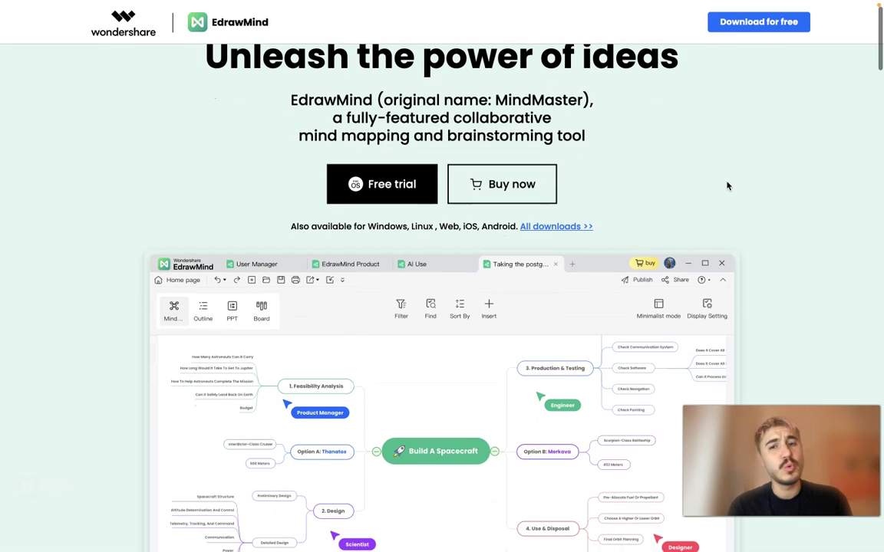
{"action": "scroll", "coordinate": [728, 186], "scroll_direction": "down", "scroll_amount": 2}
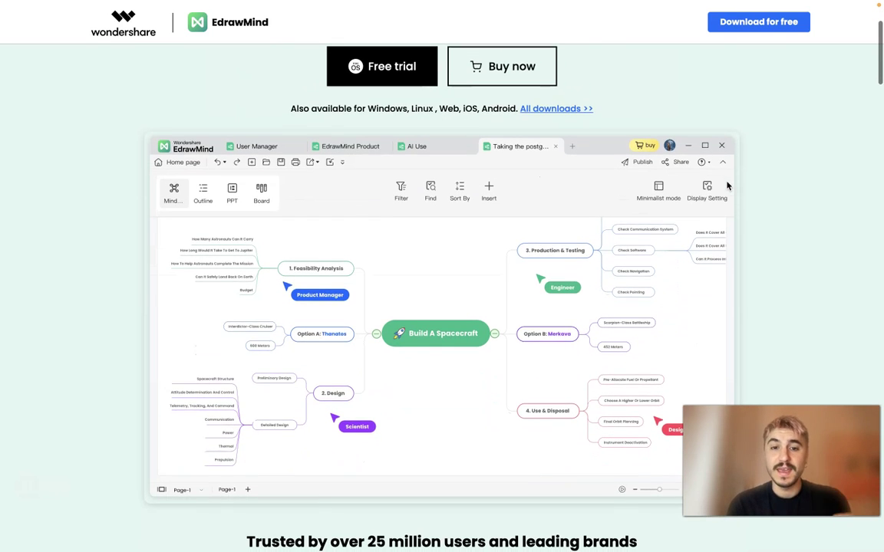
{"action": "scroll", "coordinate": [727, 218], "scroll_direction": "down", "scroll_amount": 2}
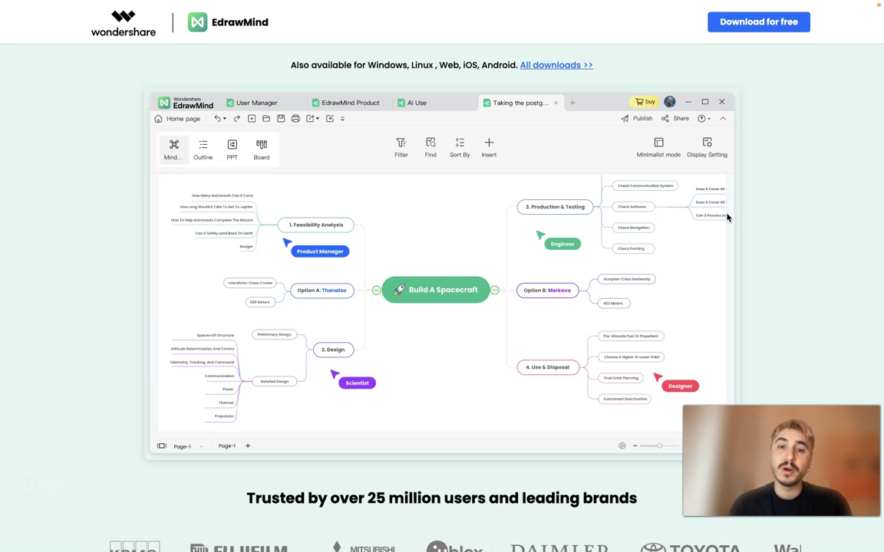
{"action": "scroll", "coordinate": [727, 217], "scroll_direction": "down", "scroll_amount": 1}
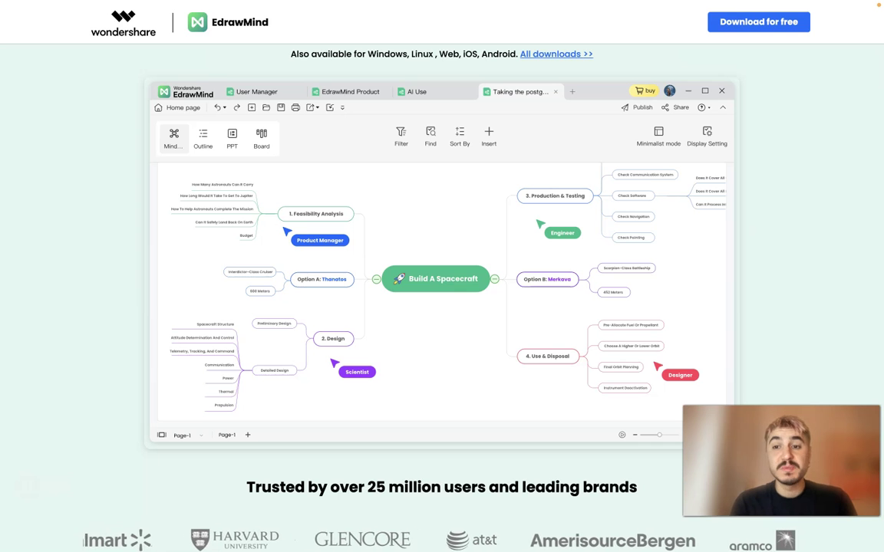
{"action": "scroll", "coordinate": [754, 305], "scroll_direction": "down", "scroll_amount": 1}
{"action": "scroll", "coordinate": [754, 305], "scroll_direction": "up", "scroll_amount": 2}
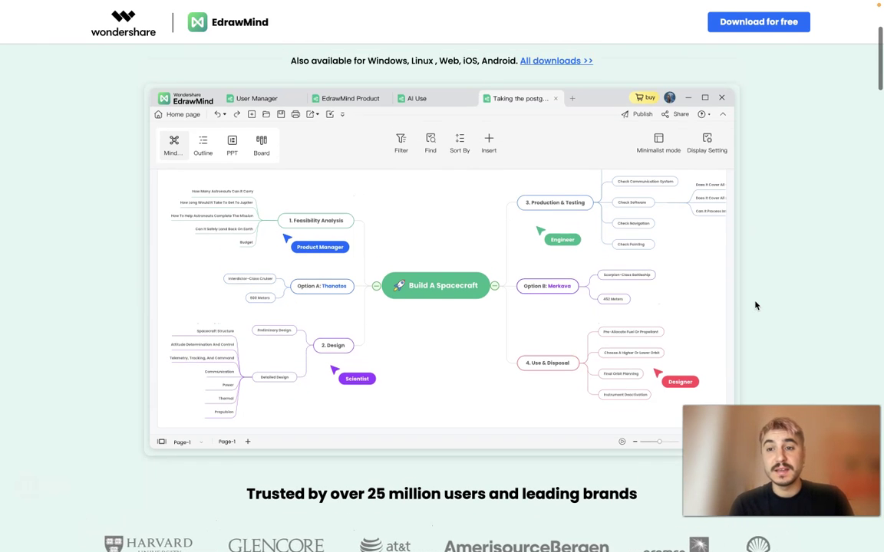
{"action": "scroll", "coordinate": [756, 305], "scroll_direction": "down", "scroll_amount": 3}
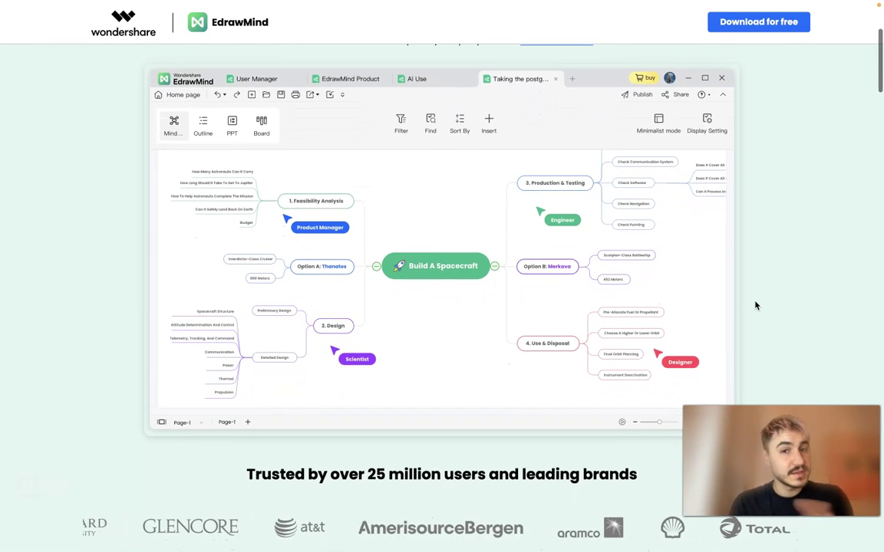
{"action": "scroll", "coordinate": [755, 306], "scroll_direction": "down", "scroll_amount": 10}
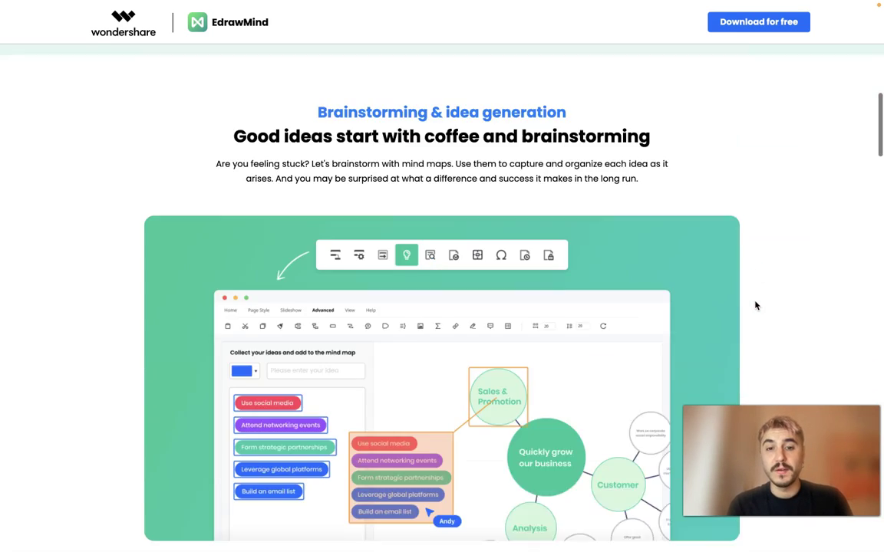
{"action": "scroll", "coordinate": [755, 305], "scroll_direction": "down", "scroll_amount": 15}
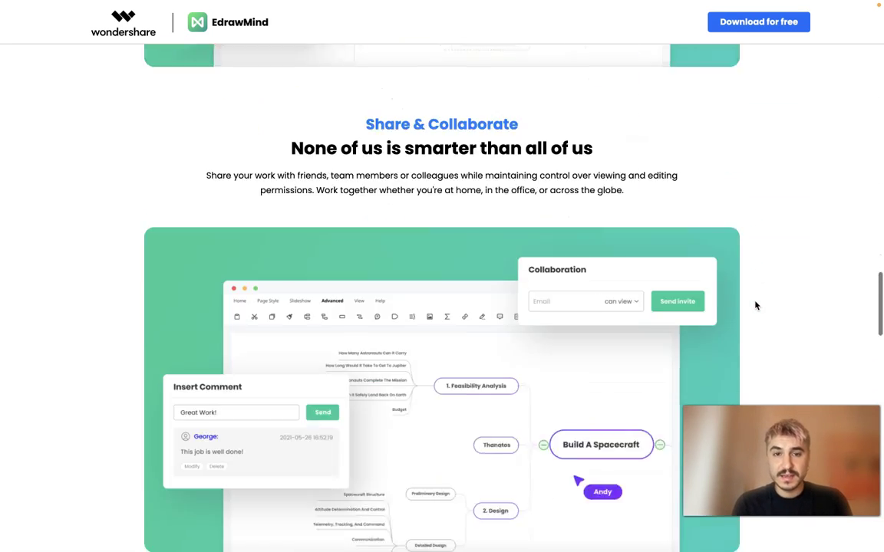
Examine the feature cards on the landing page, including one-click generation, export, smart formatting, outline, theme and Dropbox integration.
{"action": "scroll", "coordinate": [755, 305], "scroll_direction": "down", "scroll_amount": 20}
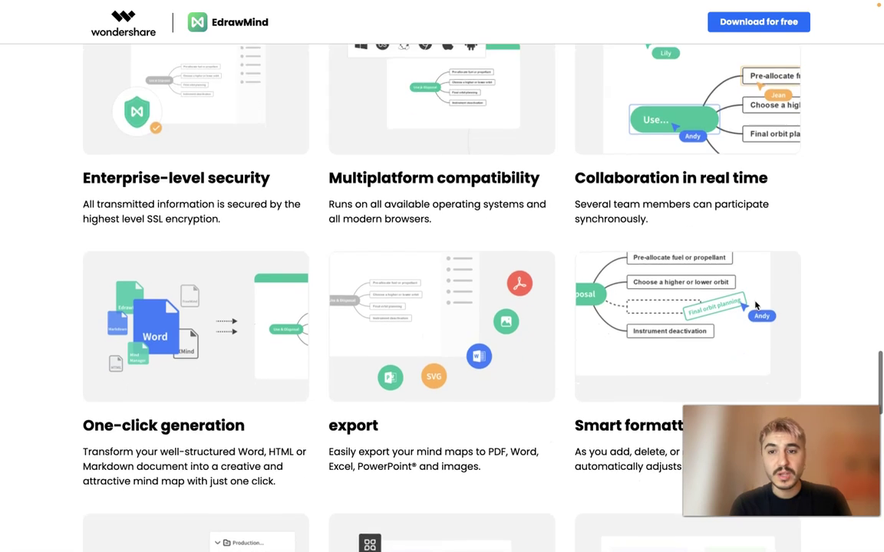
{"action": "scroll", "coordinate": [755, 305], "scroll_direction": "down", "scroll_amount": 4}
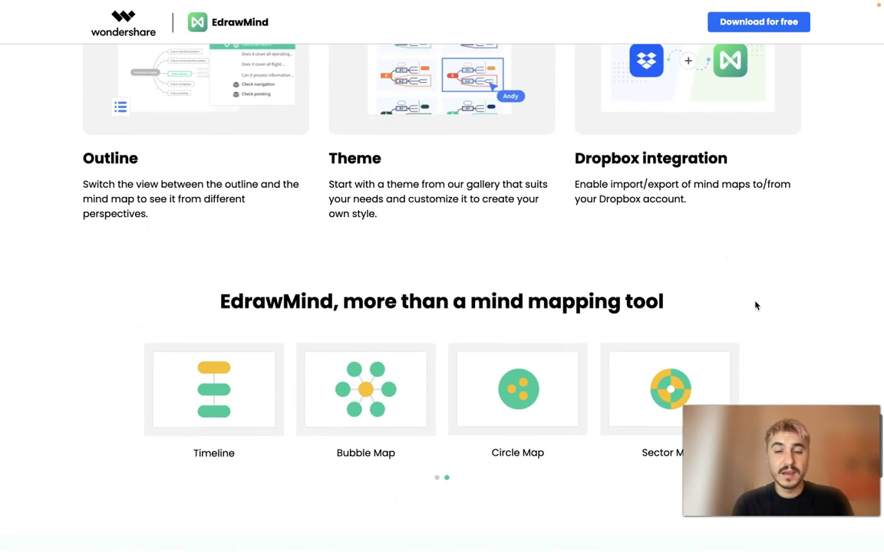
{"action": "scroll", "coordinate": [755, 305], "scroll_direction": "up", "scroll_amount": 6}
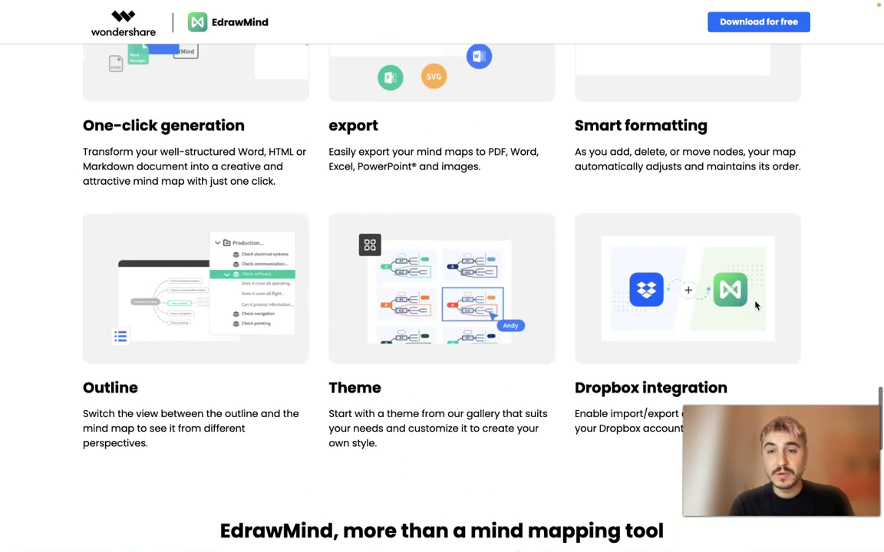
{"action": "scroll", "coordinate": [755, 306], "scroll_direction": "up", "scroll_amount": 2}
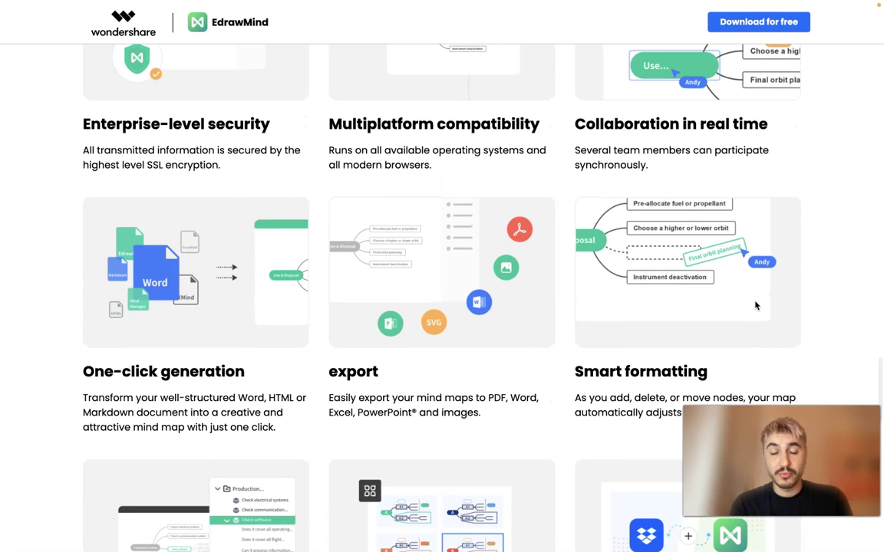
{"action": "scroll", "coordinate": [755, 306], "scroll_direction": "down", "scroll_amount": 2}
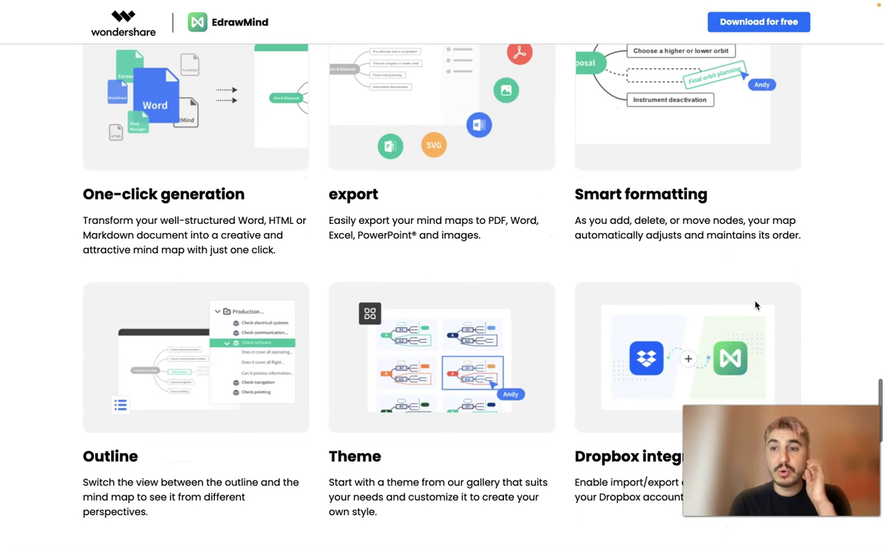
{"action": "scroll", "coordinate": [805, 292], "scroll_direction": "down", "scroll_amount": 3}
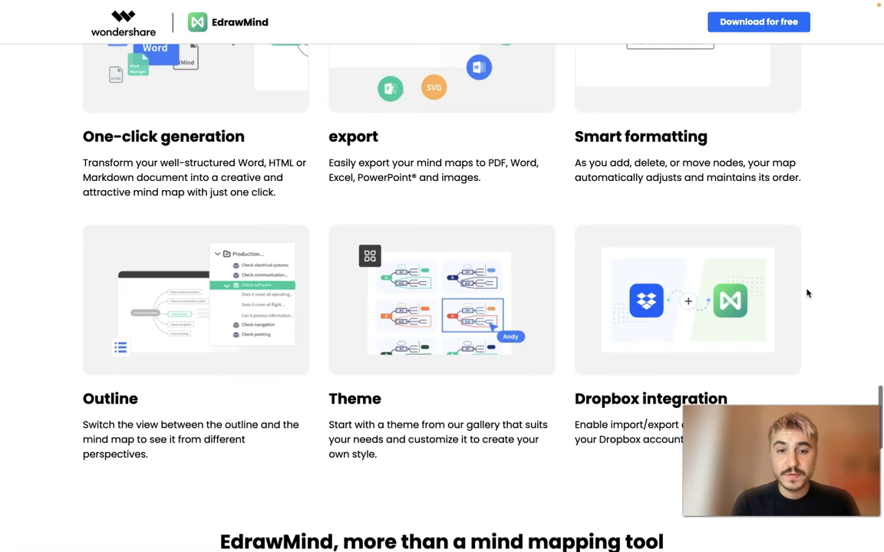
{"action": "scroll", "coordinate": [807, 293], "scroll_direction": "down", "scroll_amount": 2}
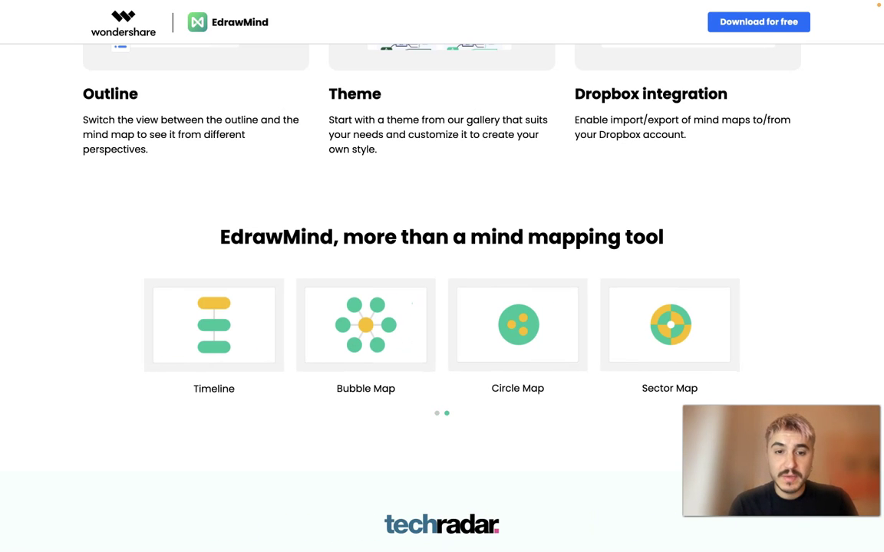
{"action": "scroll", "coordinate": [364, 361], "scroll_direction": "up", "scroll_amount": 5}
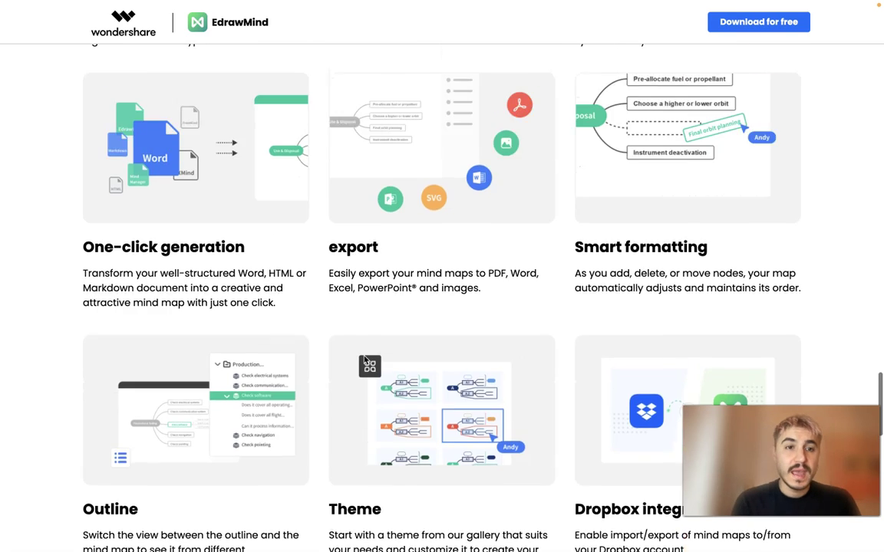
{"action": "scroll", "coordinate": [367, 361], "scroll_direction": "up", "scroll_amount": 4}
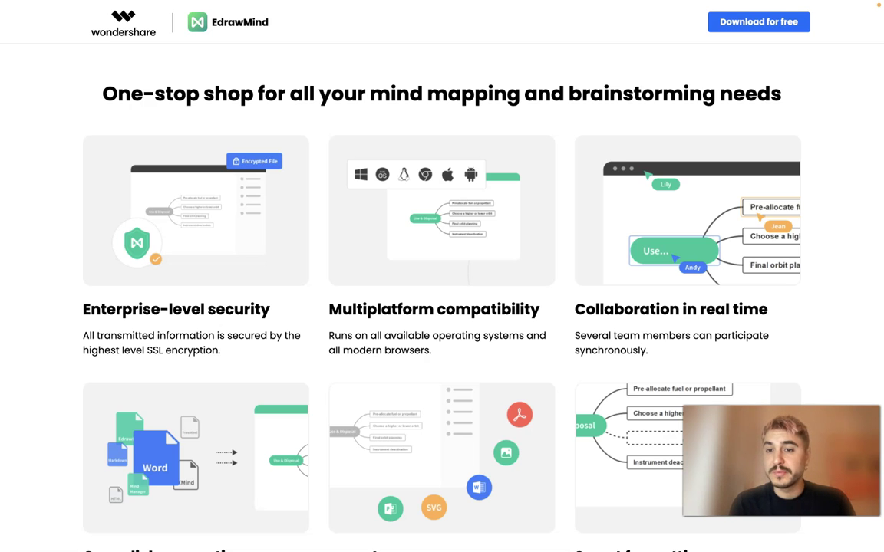
{"action": "scroll", "coordinate": [436, 307], "scroll_direction": "down", "scroll_amount": 4}
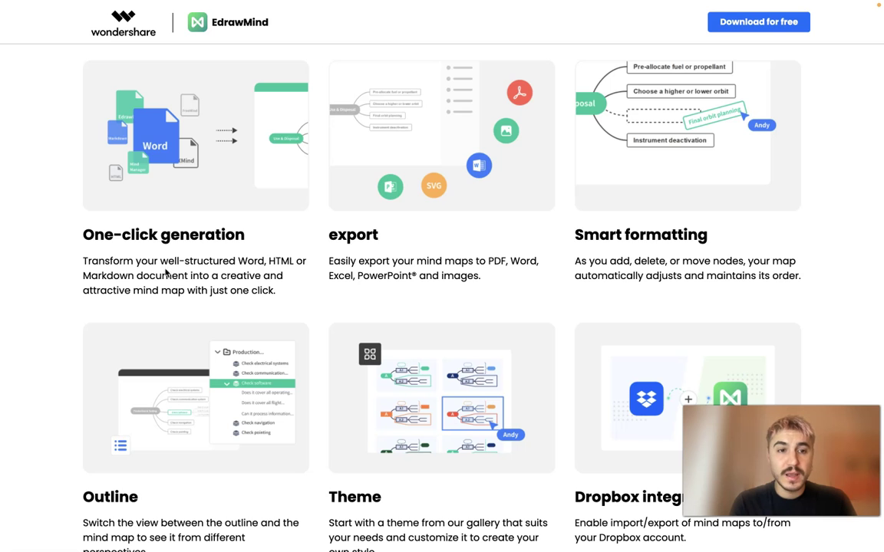
{"action": "scroll", "coordinate": [262, 367], "scroll_direction": "down", "scroll_amount": 3}
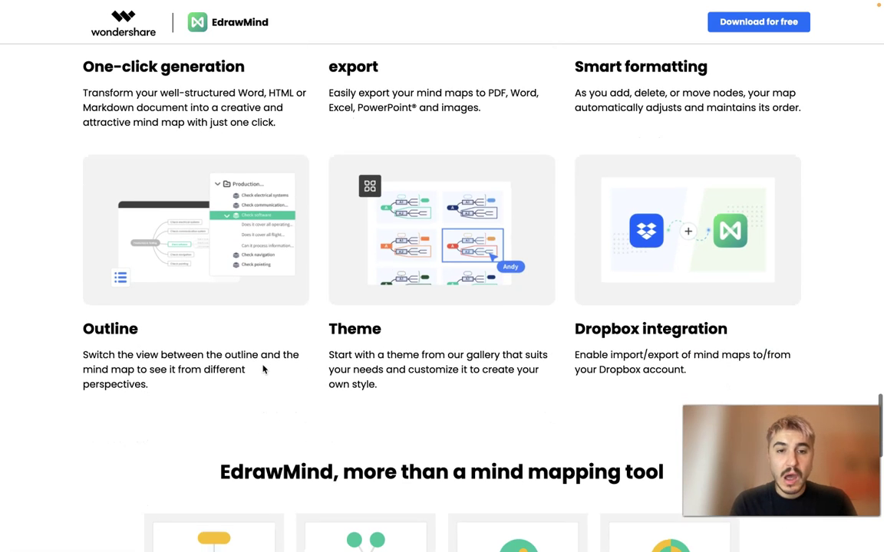
{"action": "scroll", "coordinate": [665, 335], "scroll_direction": "up", "scroll_amount": 1}
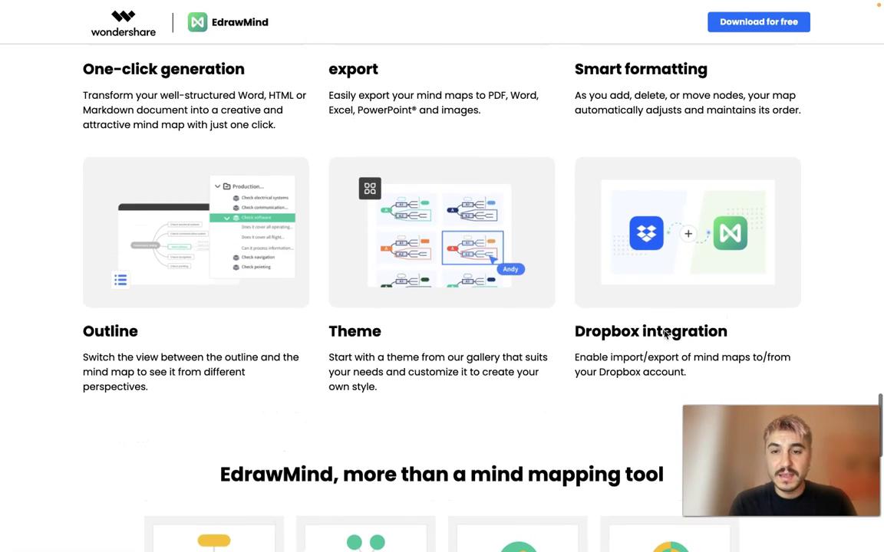
{"action": "scroll", "coordinate": [665, 334], "scroll_direction": "down", "scroll_amount": 1}
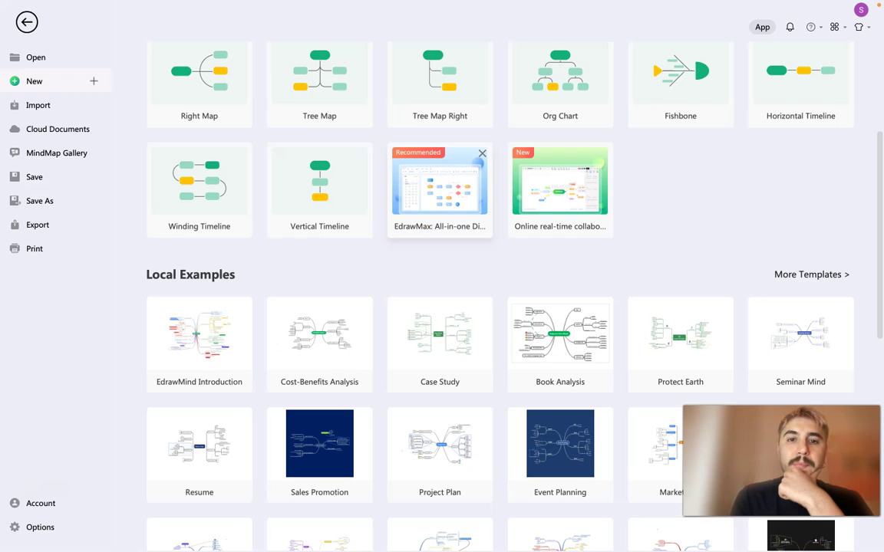
Switch to the EdrawMind app and look through the blank templates and local examples for a new map.
{"action": "scroll", "coordinate": [564, 200], "scroll_direction": "up", "scroll_amount": 3}
{"action": "scroll", "coordinate": [564, 199], "scroll_direction": "up", "scroll_amount": 1}
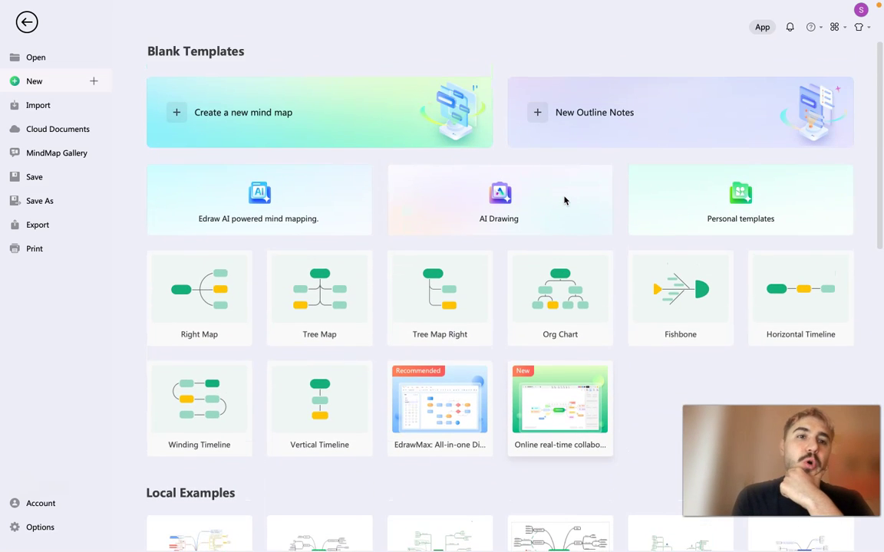
{"action": "scroll", "coordinate": [565, 199], "scroll_direction": "down", "scroll_amount": 1}
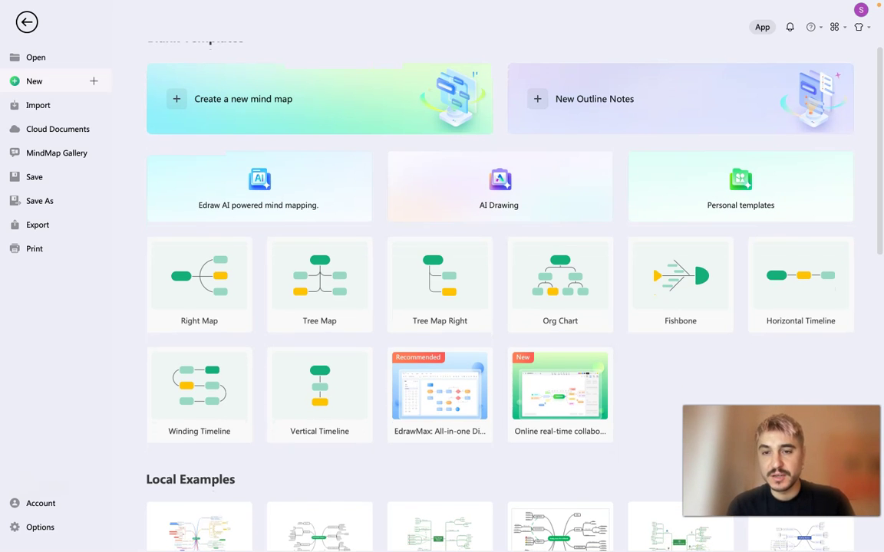
{"action": "scroll", "coordinate": [722, 397], "scroll_direction": "down", "scroll_amount": 4}
{"action": "scroll", "coordinate": [722, 396], "scroll_direction": "up", "scroll_amount": 1}
{"action": "scroll", "coordinate": [723, 397], "scroll_direction": "down", "scroll_amount": 3}
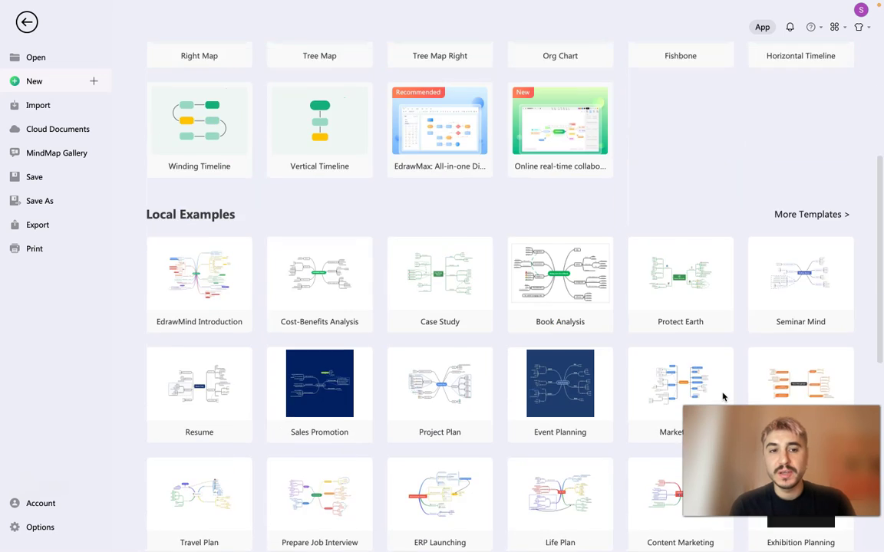
{"action": "scroll", "coordinate": [722, 396], "scroll_direction": "down", "scroll_amount": 3}
{"action": "scroll", "coordinate": [723, 397], "scroll_direction": "down", "scroll_amount": 1}
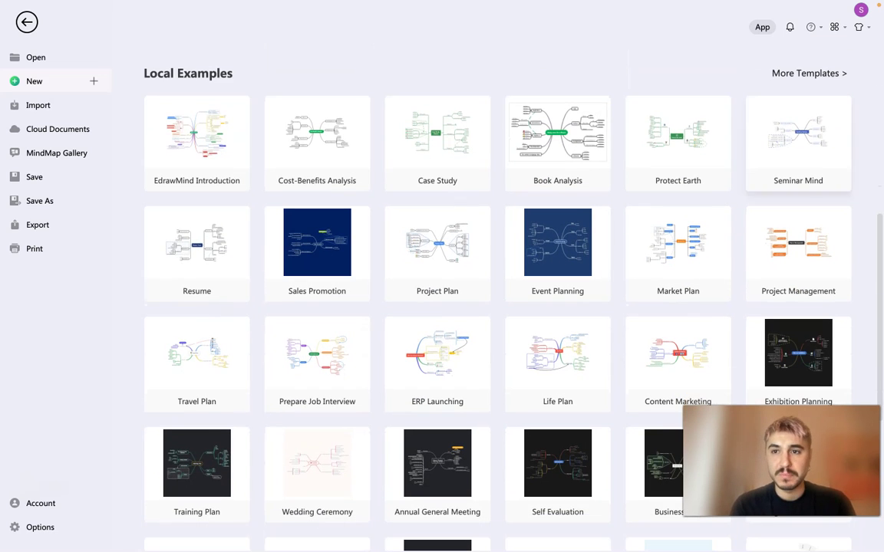
{"action": "scroll", "coordinate": [601, 275], "scroll_direction": "up", "scroll_amount": 5}
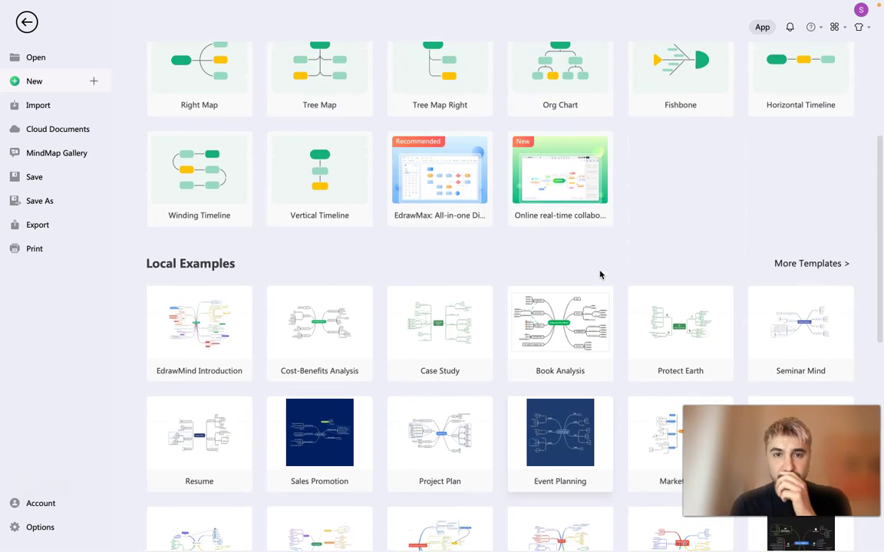
{"action": "scroll", "coordinate": [601, 275], "scroll_direction": "up", "scroll_amount": 3}
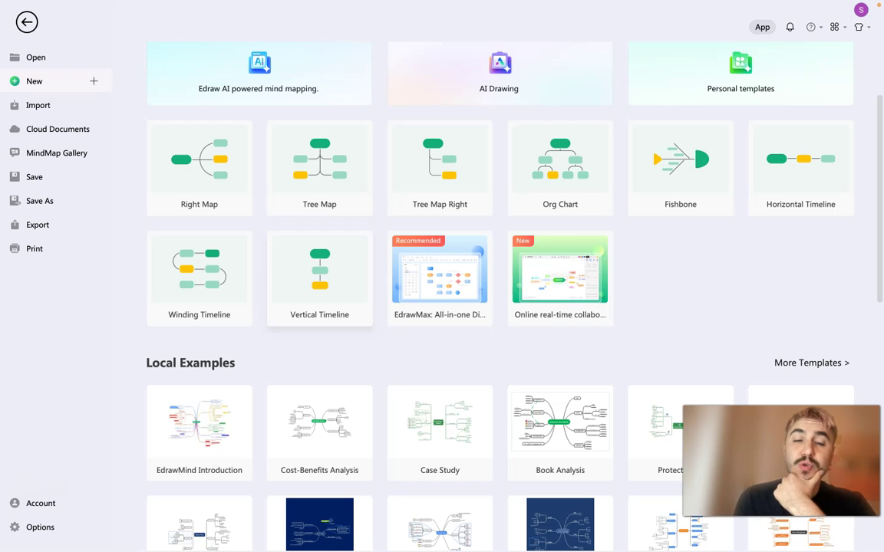
{"action": "scroll", "coordinate": [440, 165], "scroll_direction": "up", "scroll_amount": 3}
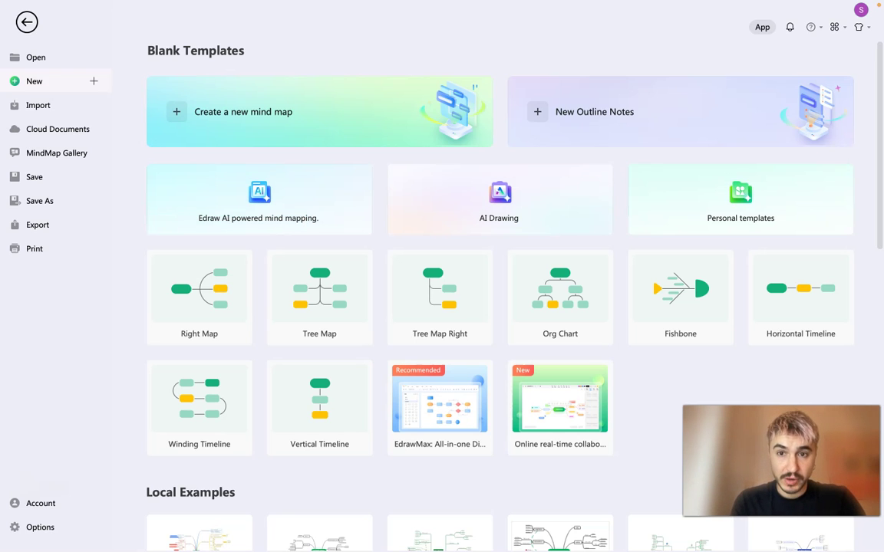
Create a map from a blank tree map template and rename its central topic to Education.
{"action": "scroll", "coordinate": [623, 213], "scroll_direction": "down", "scroll_amount": 3}
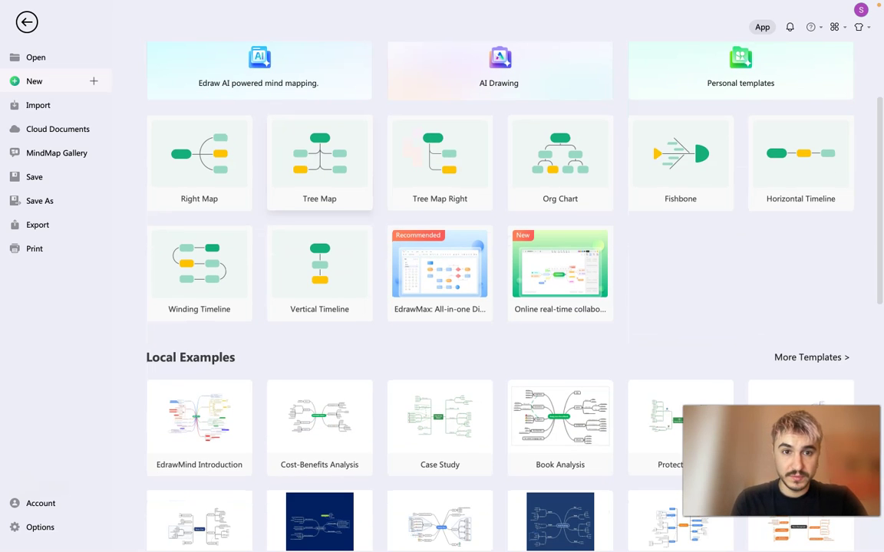
{"action": "left_click", "coordinate": [319, 161]}
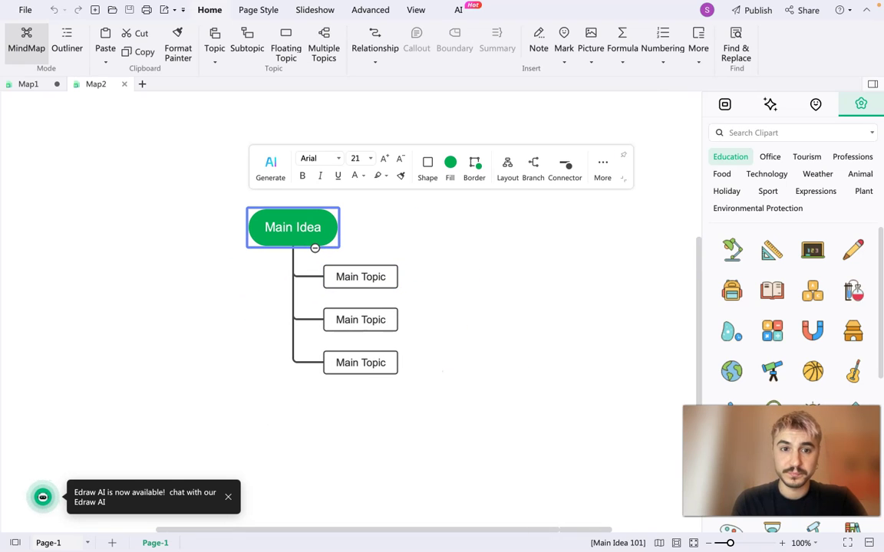
{"action": "double_click", "coordinate": [278, 227]}
{"action": "triple_click", "coordinate": [286, 223]}
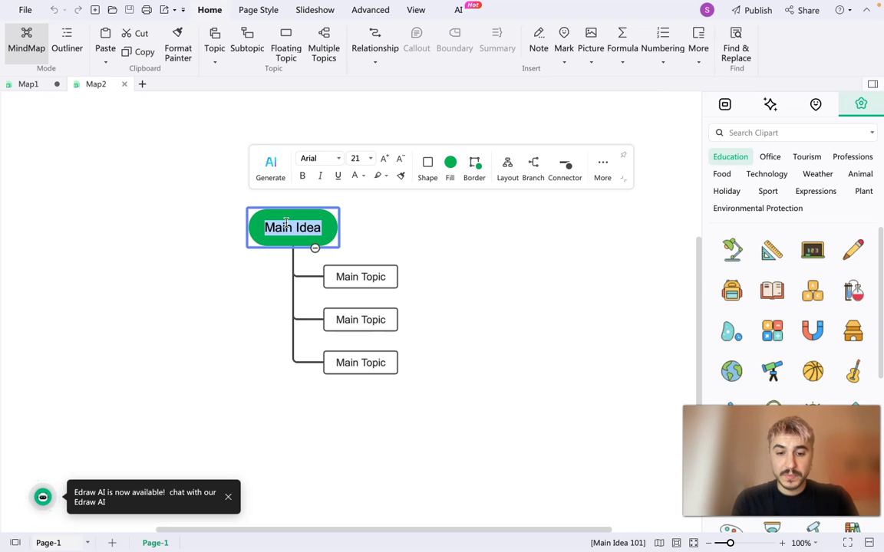
{"action": "type", "text": "Educ"}
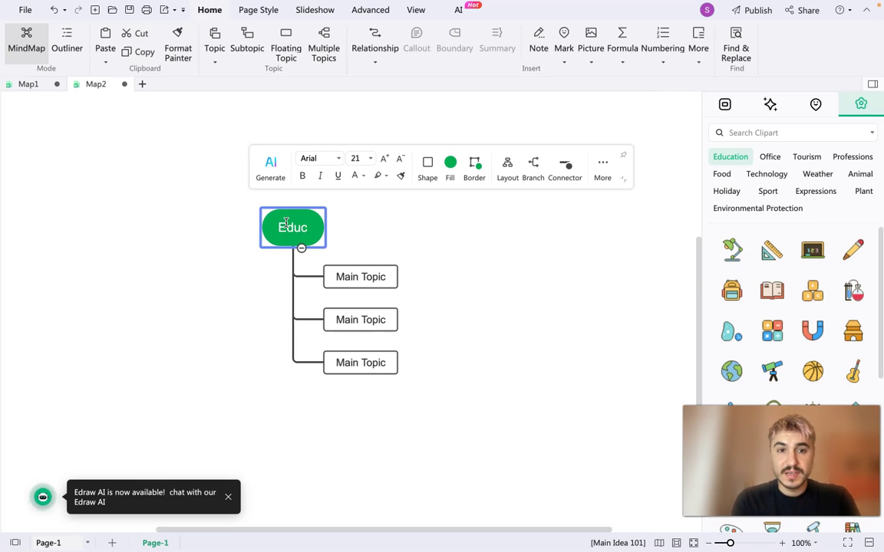
{"action": "type", "text": "ation"}
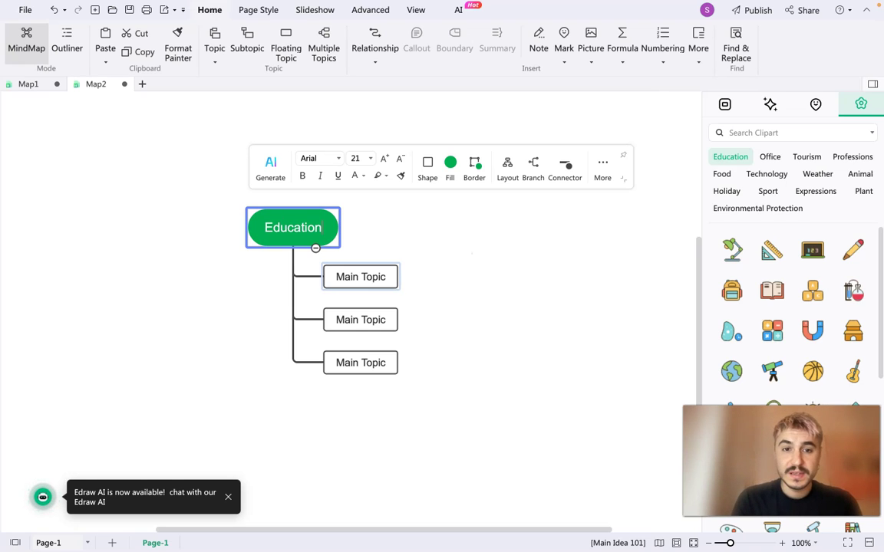
{"action": "left_click", "coordinate": [360, 277]}
{"action": "left_click", "coordinate": [361, 320]}
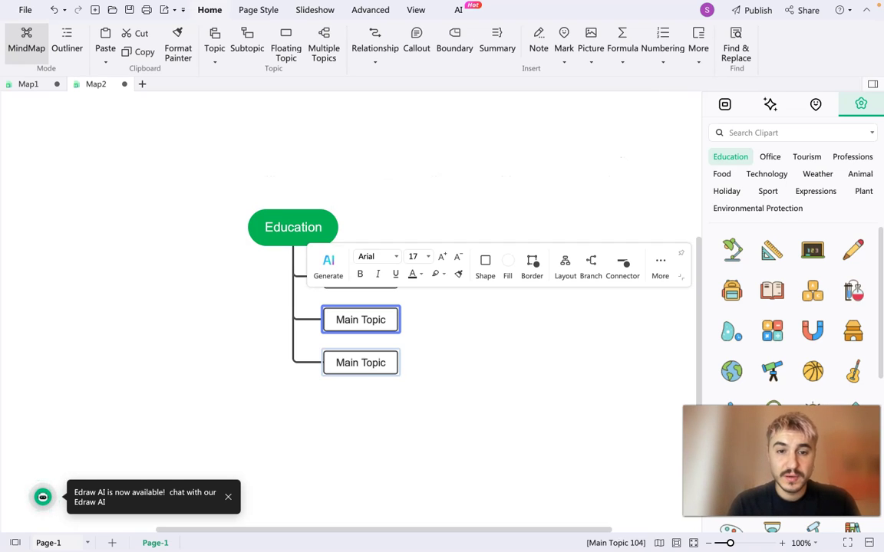
{"action": "left_click", "coordinate": [361, 363]}
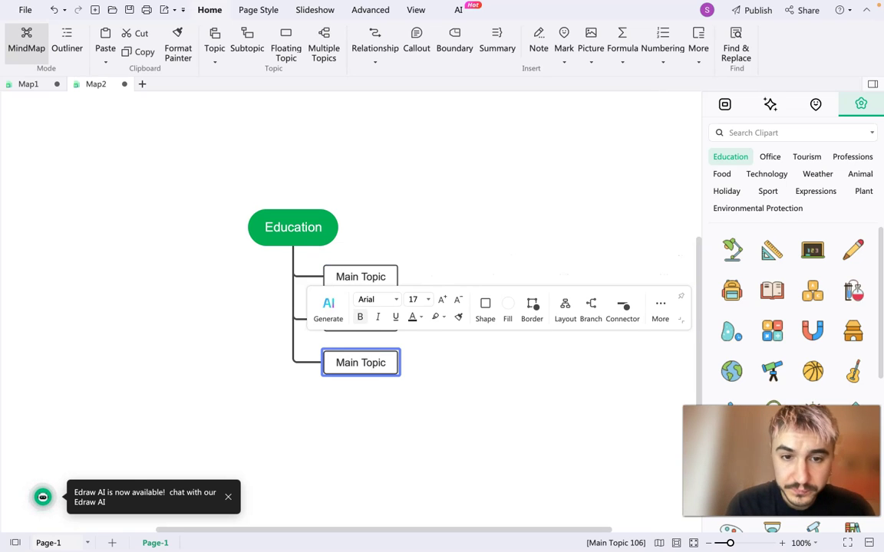
{"action": "left_click", "coordinate": [360, 277]}
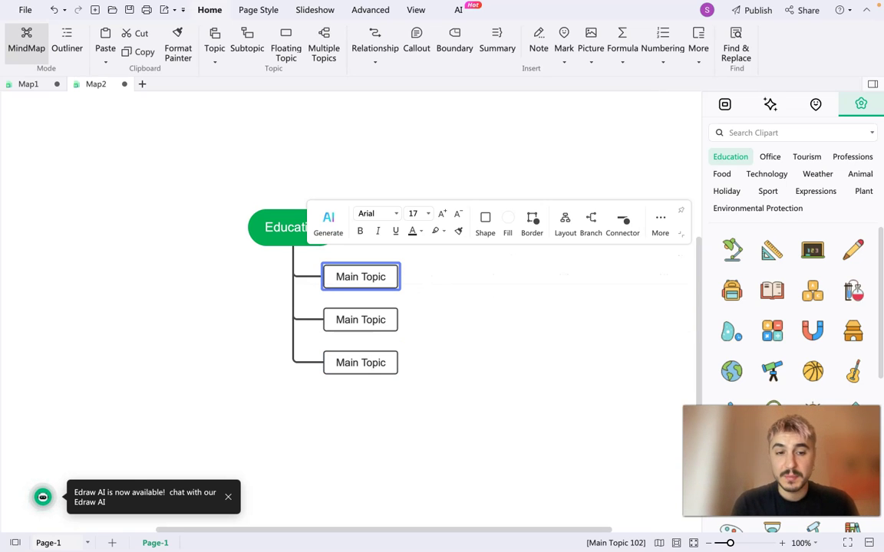
{"action": "left_click", "coordinate": [360, 320]}
{"action": "double_click", "coordinate": [370, 320]}
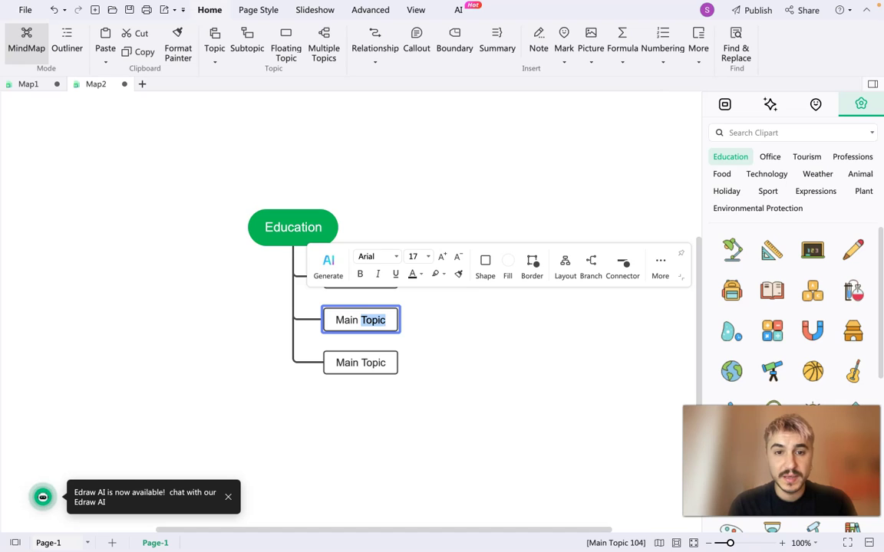
{"action": "left_click", "coordinate": [476, 346]}
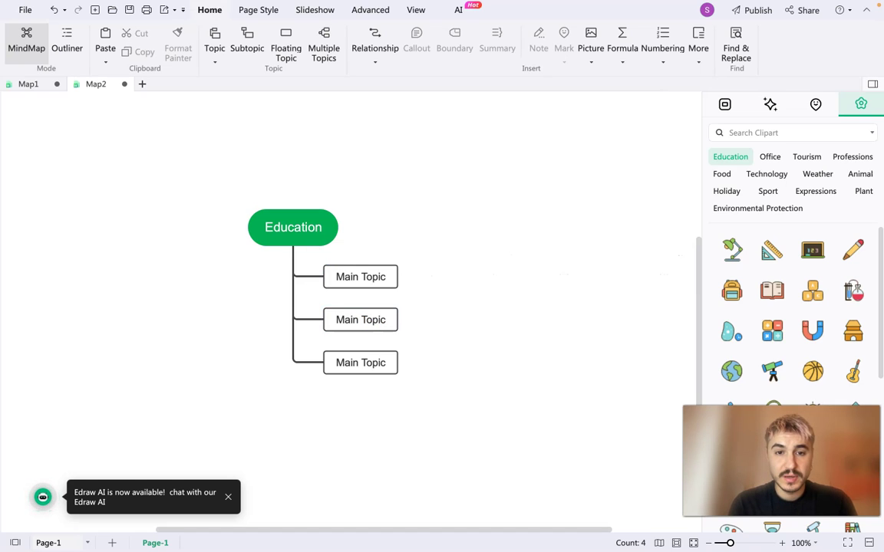
Set the first main topic's branch style to the rounded curve, the second style offered.
{"action": "left_click", "coordinate": [360, 277]}
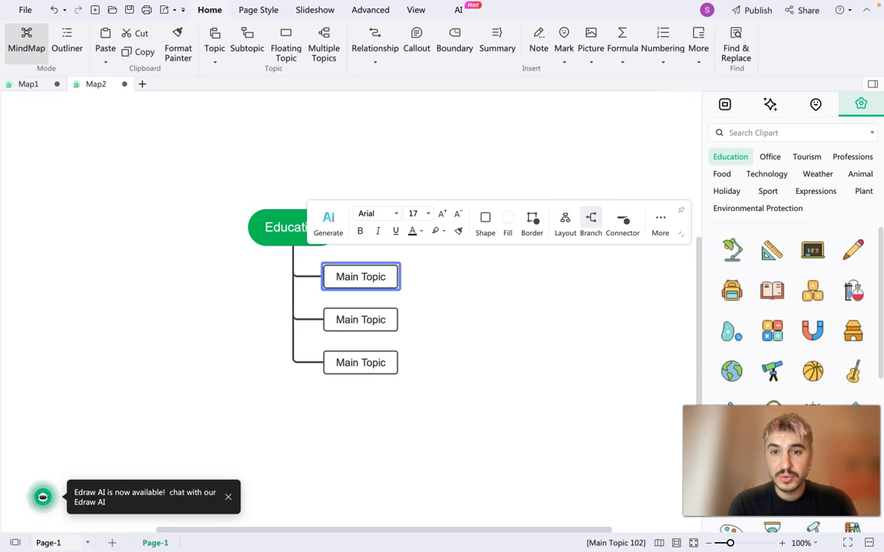
{"action": "left_click", "coordinate": [591, 222]}
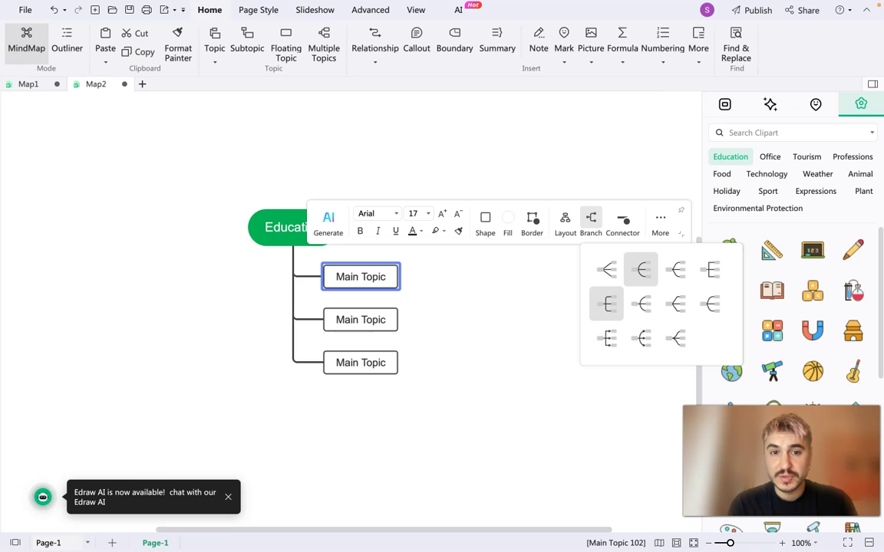
{"action": "left_click", "coordinate": [648, 275]}
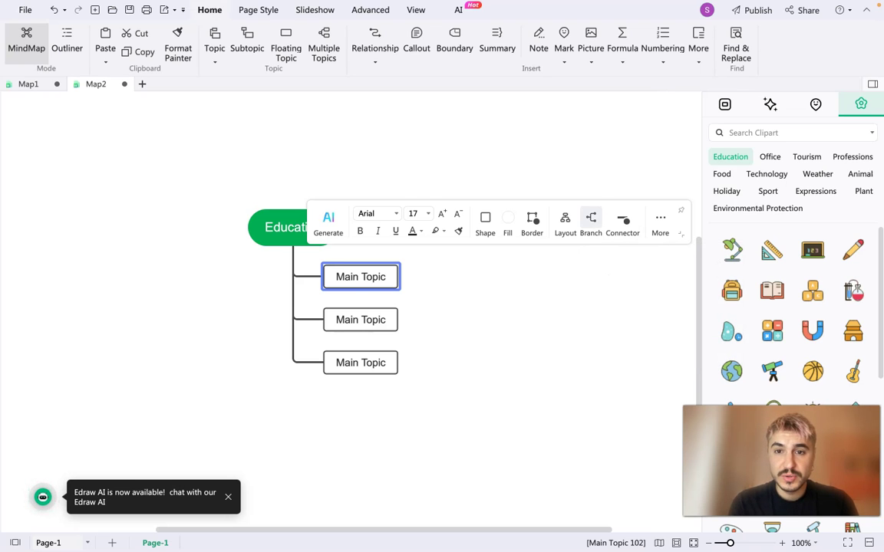
{"action": "left_click", "coordinate": [591, 222]}
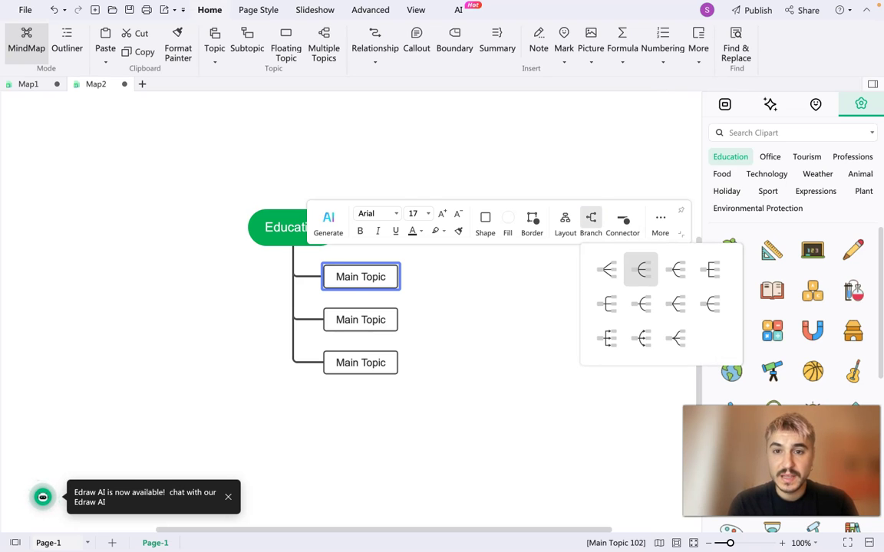
{"action": "left_click", "coordinate": [641, 269]}
Apply the dark theme with a black background, blue central topic and multicoloured branches to the Education map, covering any custom formatting.
{"action": "left_click", "coordinate": [725, 105]}
{"action": "scroll", "coordinate": [790, 269], "scroll_direction": "down", "scroll_amount": 1}
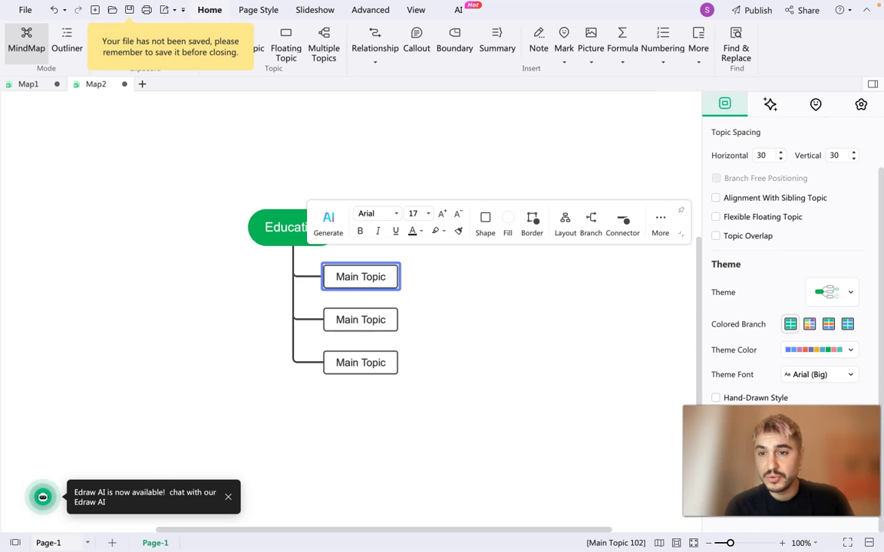
{"action": "left_click", "coordinate": [842, 290]}
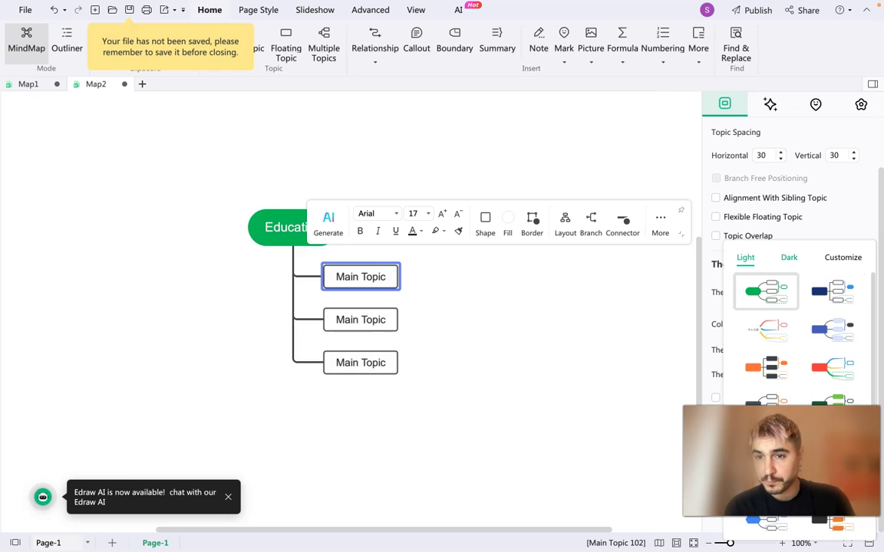
{"action": "left_click", "coordinate": [789, 257]}
{"action": "left_click", "coordinate": [842, 257]}
{"action": "left_click", "coordinate": [789, 258]}
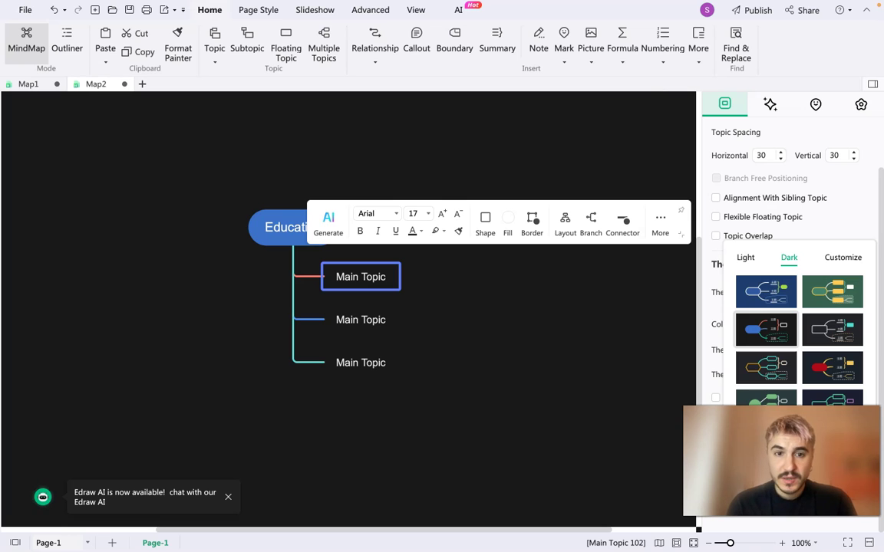
{"action": "left_click", "coordinate": [766, 330]}
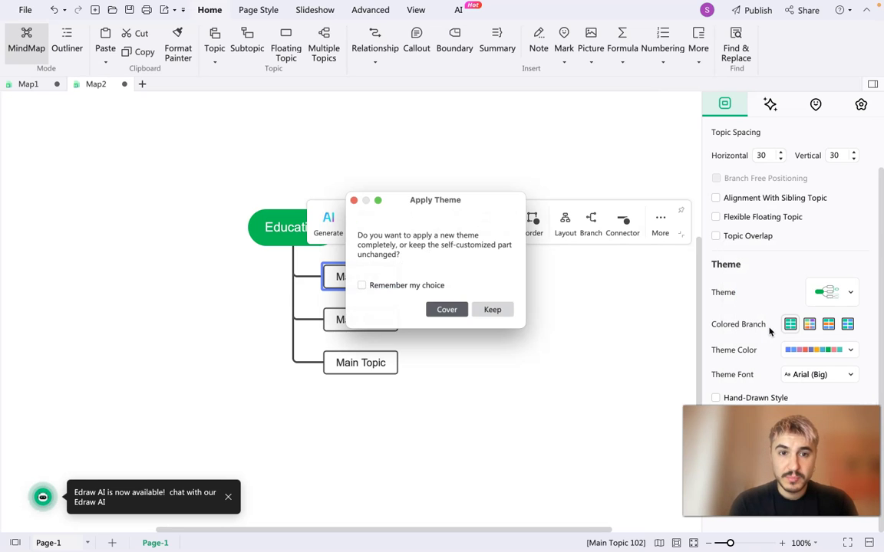
{"action": "left_click", "coordinate": [446, 311]}
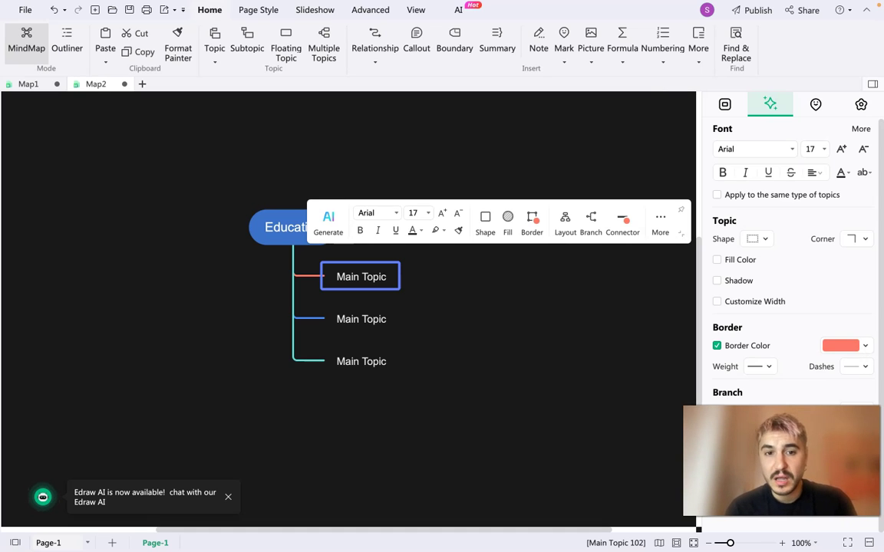
{"action": "left_click", "coordinate": [361, 319]}
{"action": "left_click", "coordinate": [360, 361]}
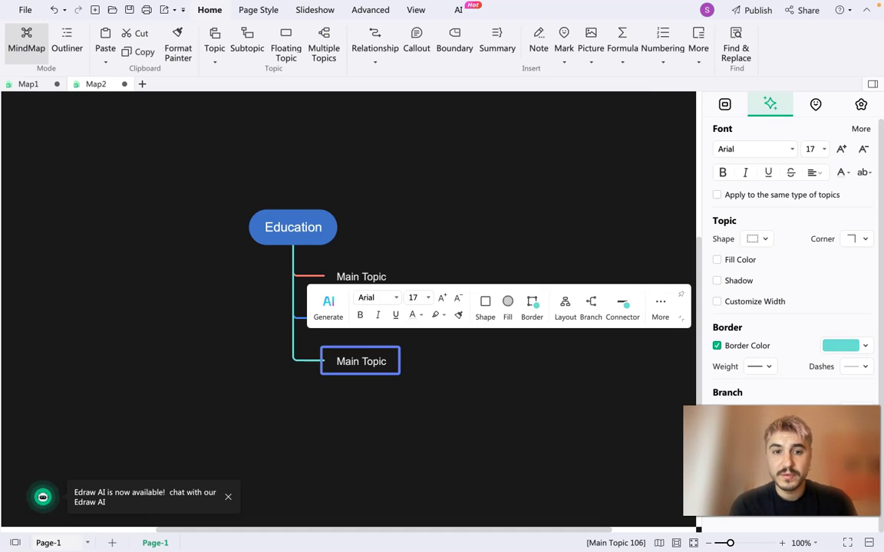
{"action": "left_click", "coordinate": [361, 276]}
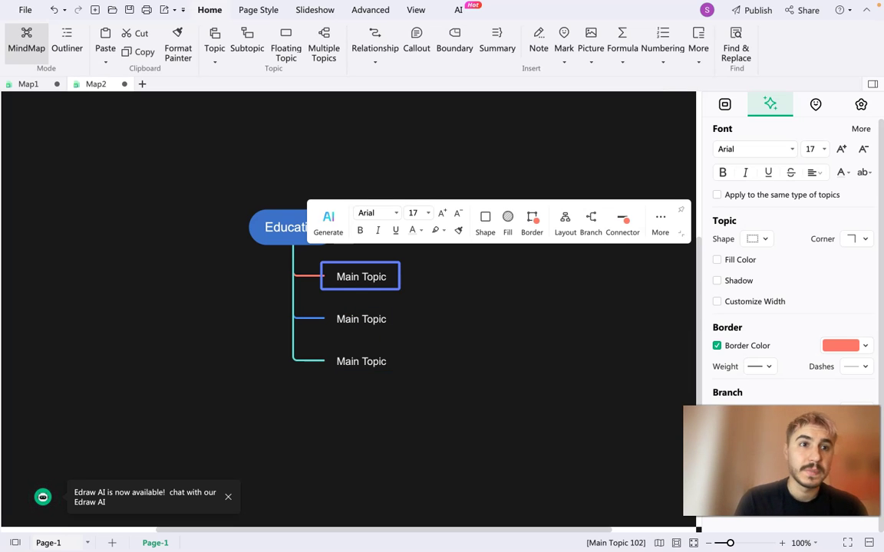
Browse the local examples for new maps and open the Travel Plan template.
{"action": "left_click", "coordinate": [25, 10]}
{"action": "scroll", "coordinate": [320, 269], "scroll_direction": "down", "scroll_amount": 1}
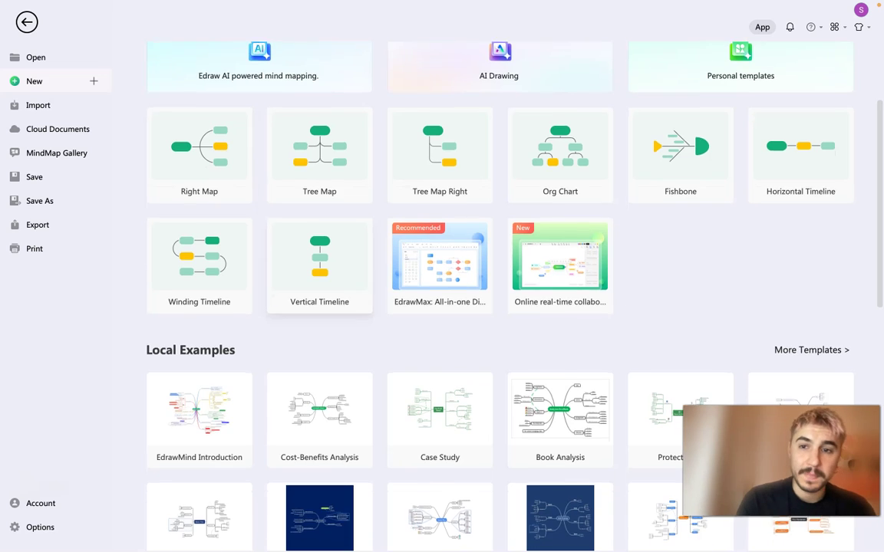
{"action": "scroll", "coordinate": [270, 312], "scroll_direction": "down", "scroll_amount": 5}
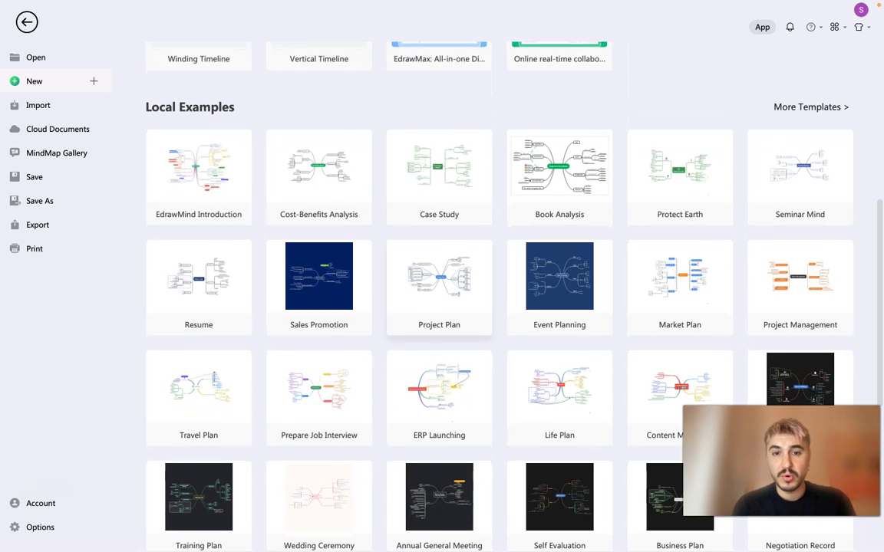
{"action": "scroll", "coordinate": [679, 284], "scroll_direction": "down", "scroll_amount": 2}
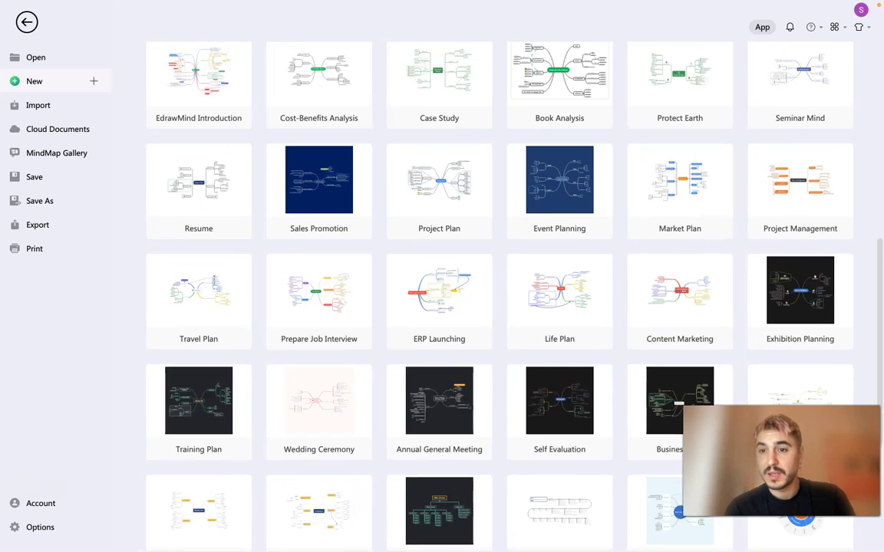
{"action": "scroll", "coordinate": [700, 351], "scroll_direction": "up", "scroll_amount": 1}
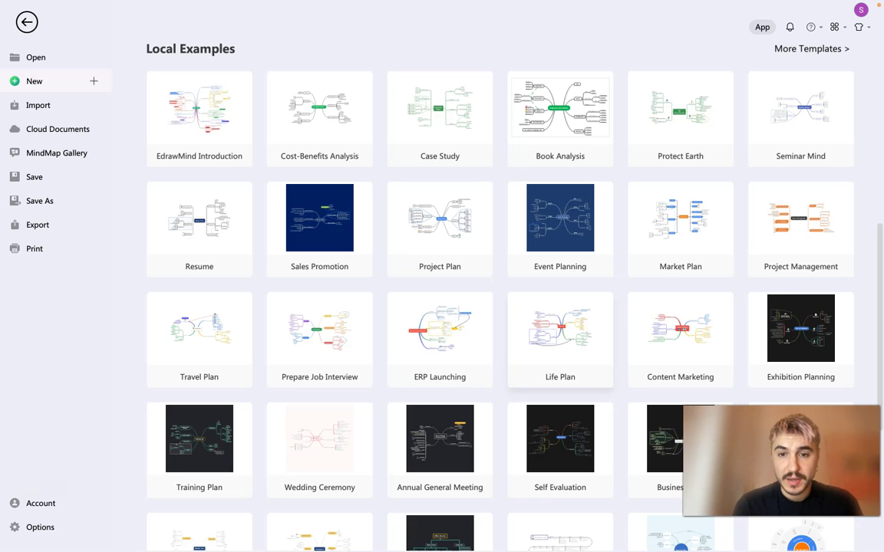
{"action": "left_click", "coordinate": [195, 350]}
Look over the Travel Plan map, including the Means of transportation branch and its flight Departure Info subtopic.
{"action": "scroll", "coordinate": [303, 304], "scroll_direction": "left", "scroll_amount": 5}
{"action": "scroll", "coordinate": [303, 304], "scroll_direction": "right", "scroll_amount": 4}
{"action": "scroll", "coordinate": [303, 303], "scroll_direction": "down", "scroll_amount": 3}
{"action": "scroll", "coordinate": [303, 304], "scroll_direction": "right", "scroll_amount": 2}
{"action": "scroll", "coordinate": [303, 303], "scroll_direction": "down", "scroll_amount": 2}
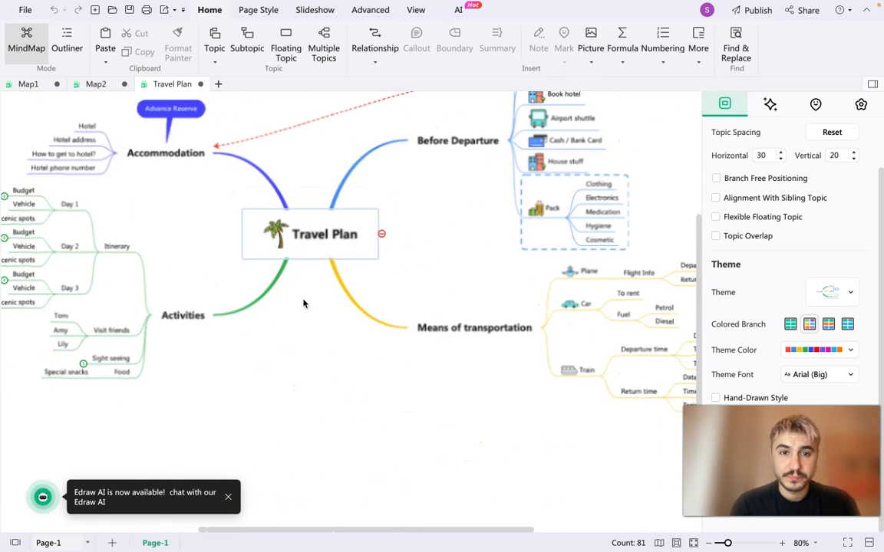
{"action": "scroll", "coordinate": [303, 304], "scroll_direction": "down", "scroll_amount": 1}
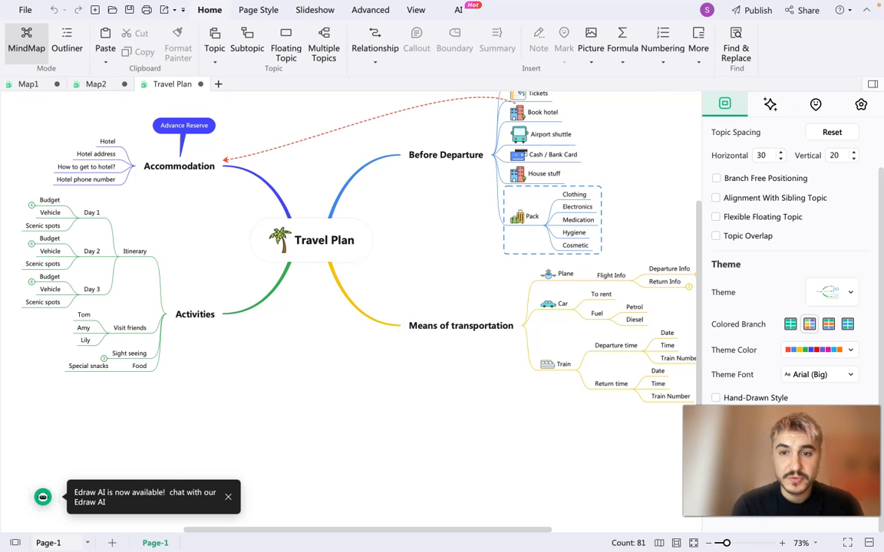
{"action": "scroll", "coordinate": [193, 184], "scroll_direction": "right", "scroll_amount": 5}
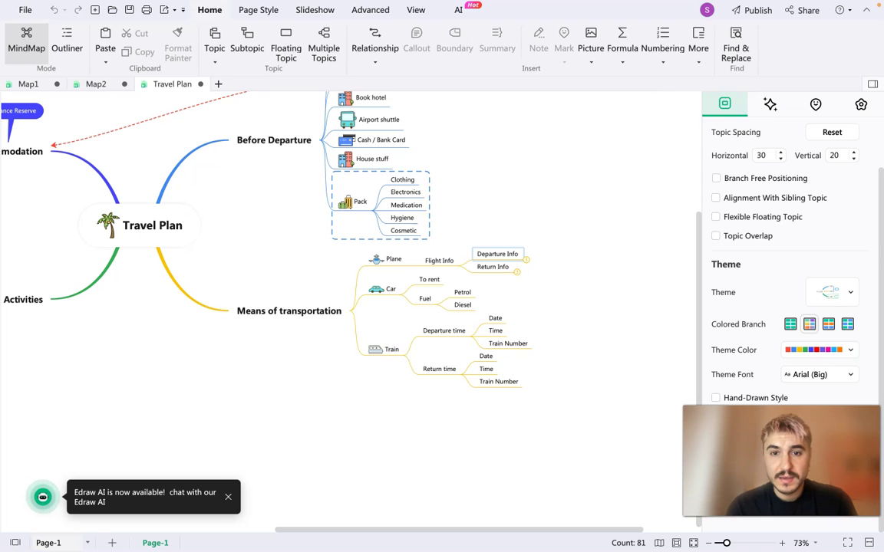
{"action": "left_click", "coordinate": [520, 258]}
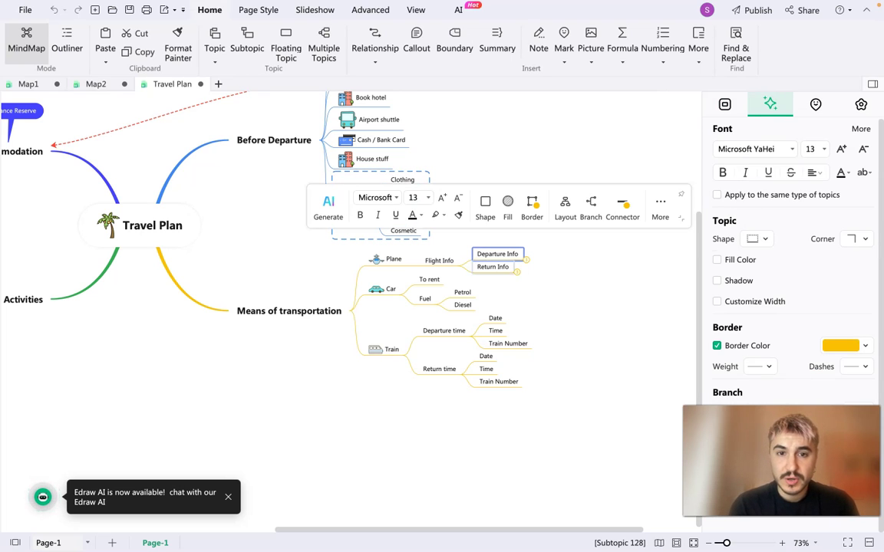
{"action": "left_click", "coordinate": [290, 311]}
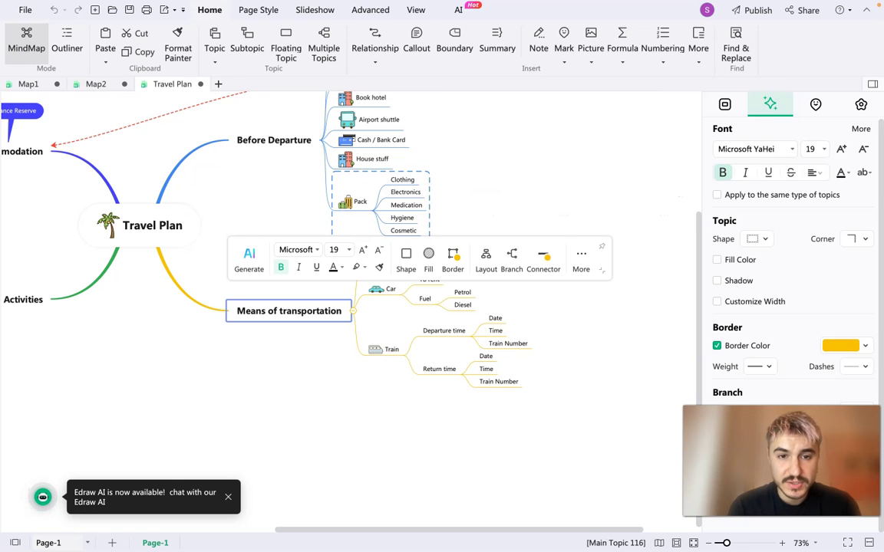
{"action": "key", "text": "Escape"}
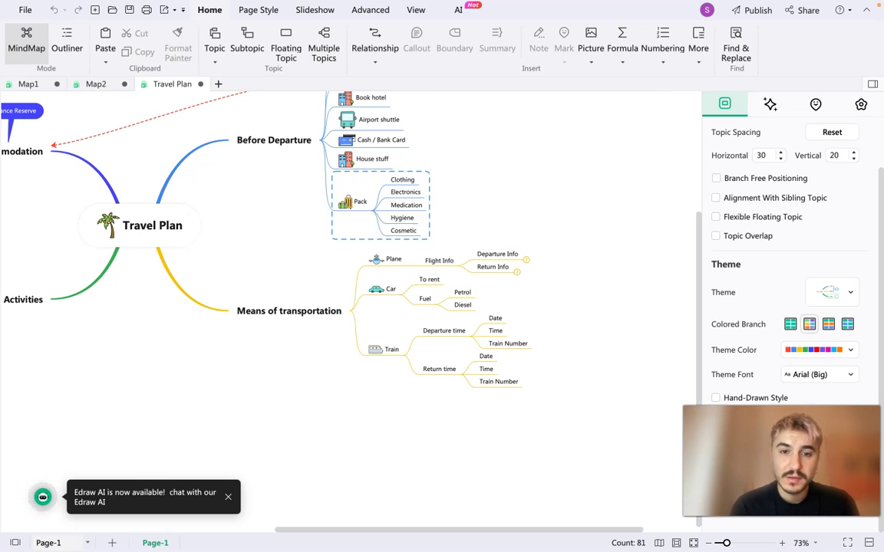
Examine the map's Before Departure branch, central topic and Accommodation branch with its hotel subtopics.
{"action": "scroll", "coordinate": [357, 375], "scroll_direction": "up", "scroll_amount": 3}
{"action": "scroll", "coordinate": [356, 375], "scroll_direction": "left", "scroll_amount": 3}
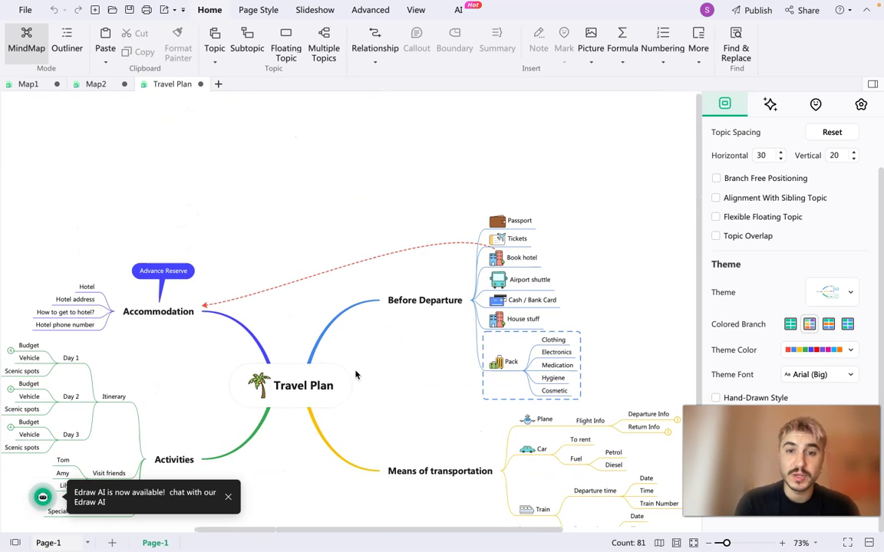
{"action": "scroll", "coordinate": [356, 374], "scroll_direction": "down", "scroll_amount": 2}
{"action": "scroll", "coordinate": [355, 374], "scroll_direction": "left", "scroll_amount": 3}
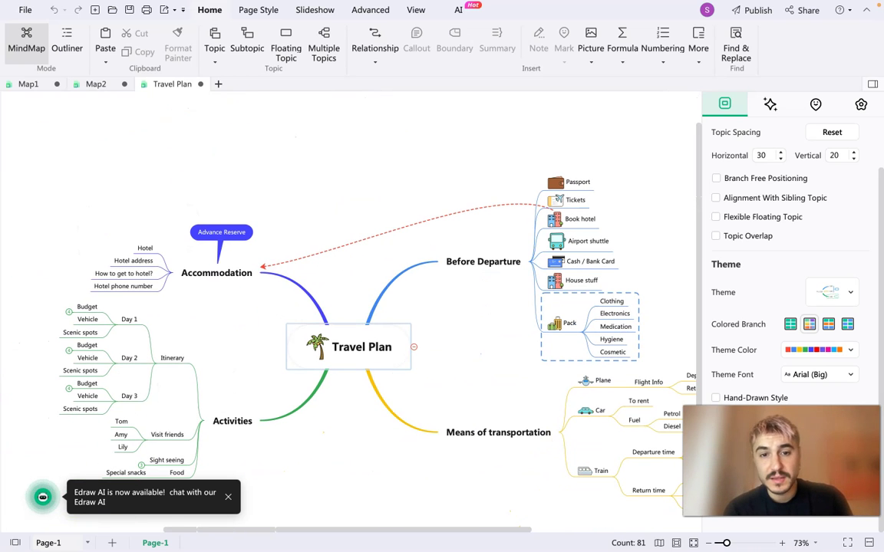
{"action": "left_click", "coordinate": [360, 348]}
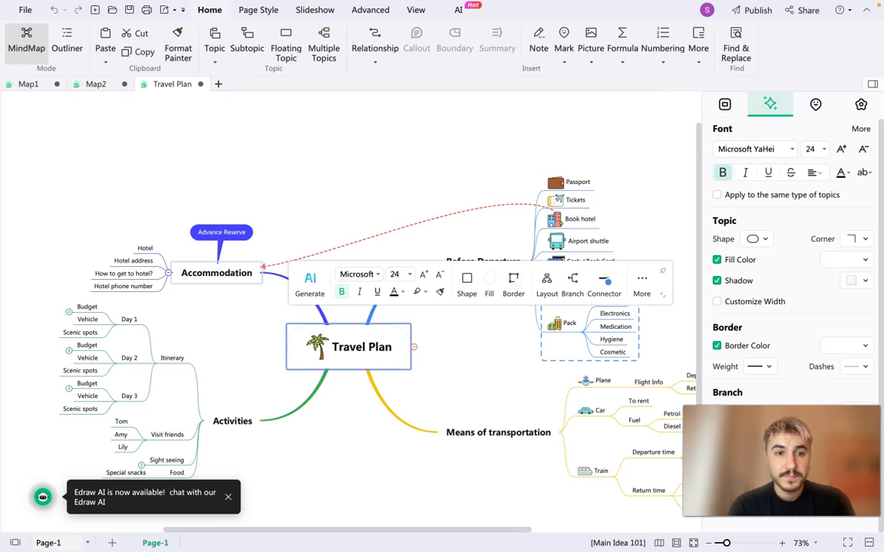
{"action": "left_click", "coordinate": [216, 273]}
{"action": "left_click", "coordinate": [125, 273]}
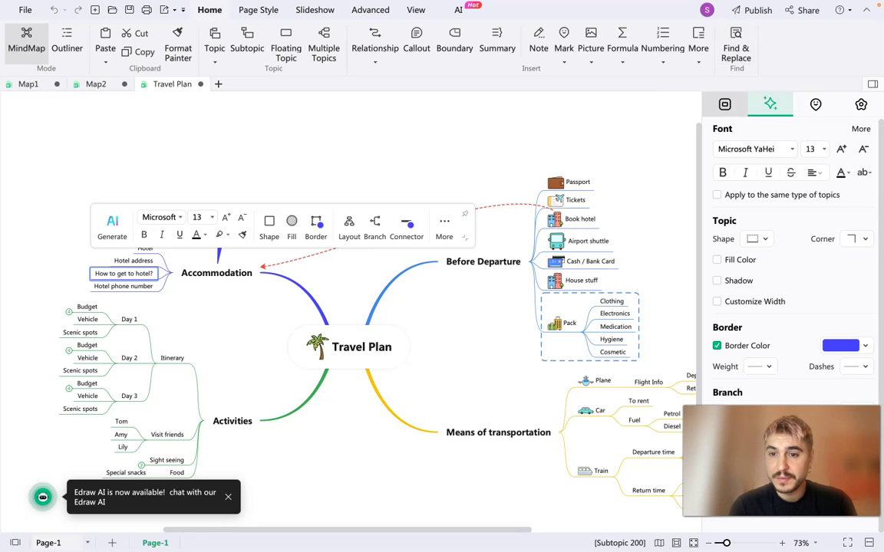
Apply the light theme with plain topic text and yellow curved branches to the Travel Plan map.
{"action": "scroll", "coordinate": [783, 311], "scroll_direction": "up", "scroll_amount": 1}
{"action": "left_click", "coordinate": [724, 104]}
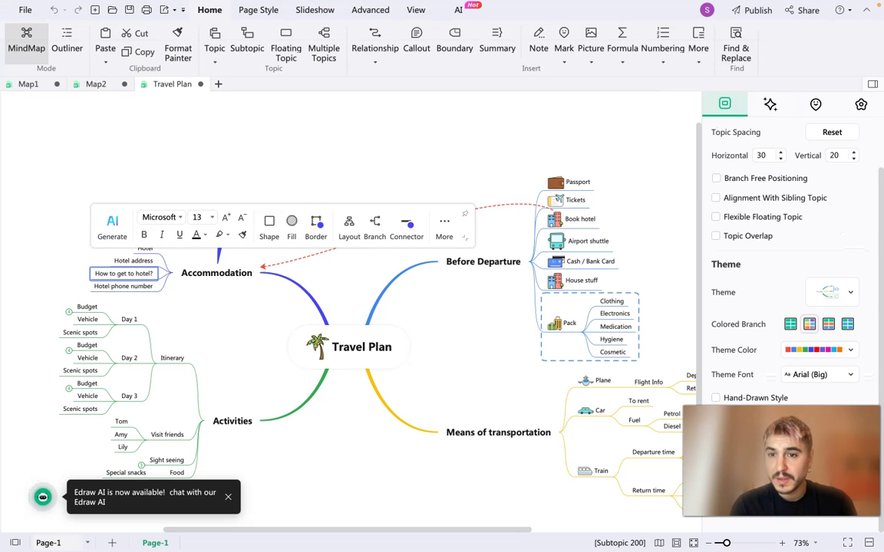
{"action": "left_click", "coordinate": [833, 291]}
{"action": "left_click", "coordinate": [766, 292]}
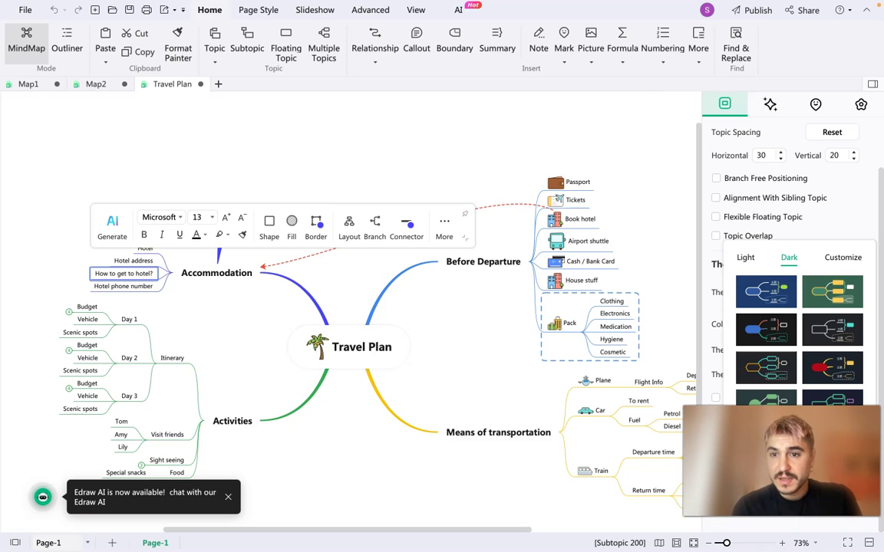
{"action": "left_click", "coordinate": [746, 258]}
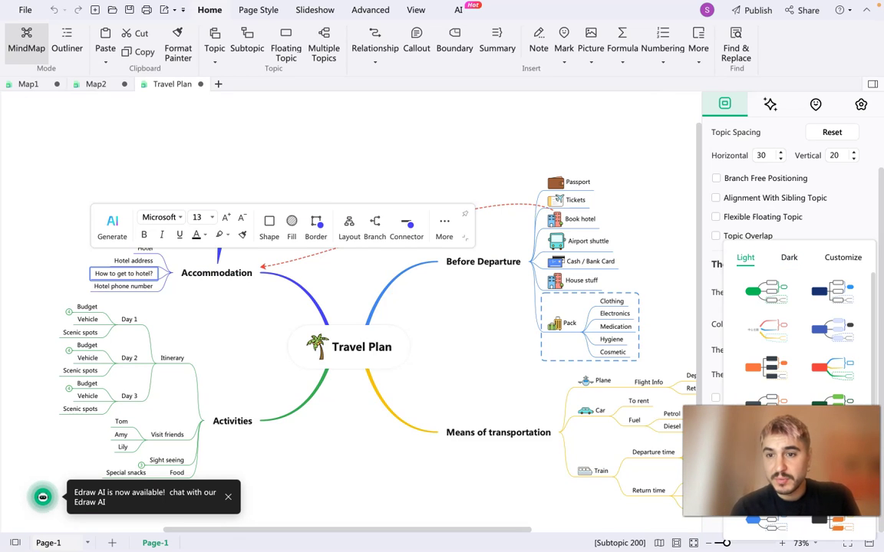
{"action": "scroll", "coordinate": [766, 397], "scroll_direction": "down", "scroll_amount": 2}
{"action": "scroll", "coordinate": [768, 408], "scroll_direction": "down", "scroll_amount": 2}
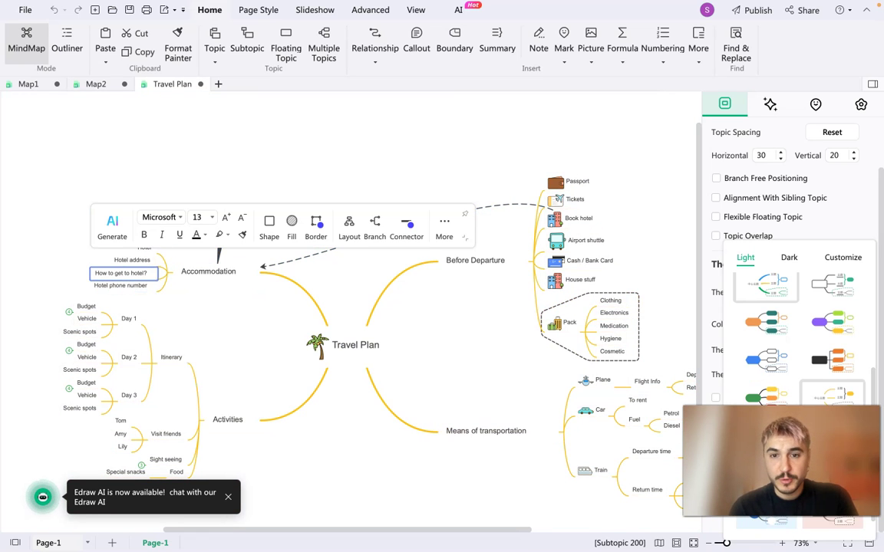
{"action": "left_click", "coordinate": [821, 398]}
{"action": "left_click", "coordinate": [237, 202]}
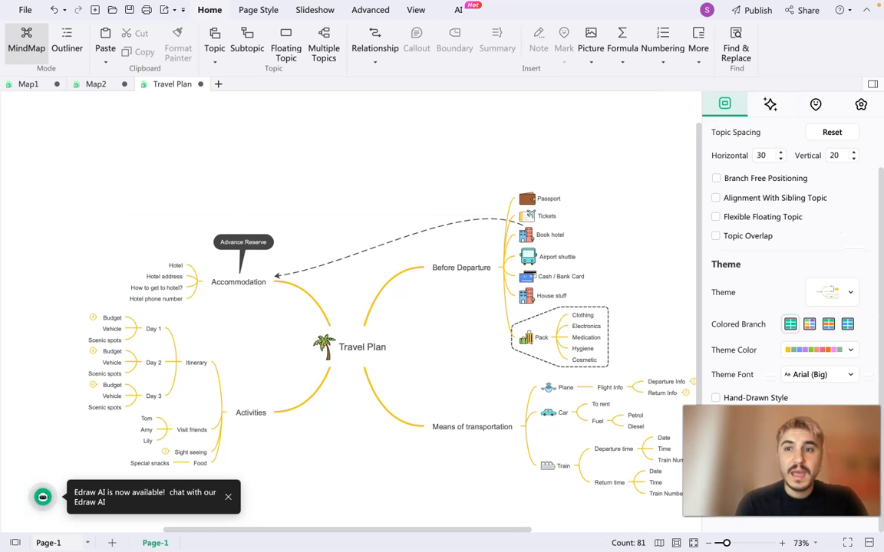
{"action": "scroll", "coordinate": [742, 343], "scroll_direction": "up", "scroll_amount": 3}
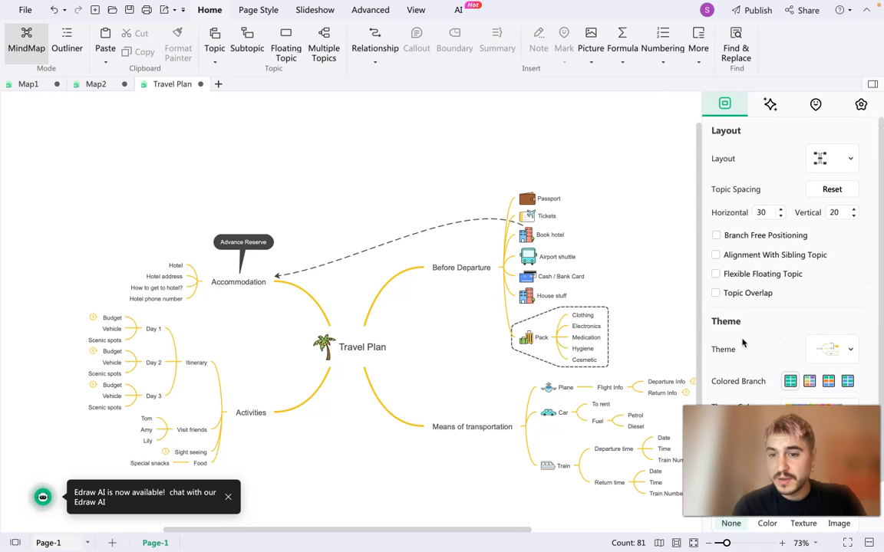
Give the Travel Plan page a beige striped texture background.
{"action": "scroll", "coordinate": [742, 343], "scroll_direction": "down", "scroll_amount": 3}
{"action": "left_click", "coordinate": [716, 455]}
{"action": "left_click", "coordinate": [716, 486]}
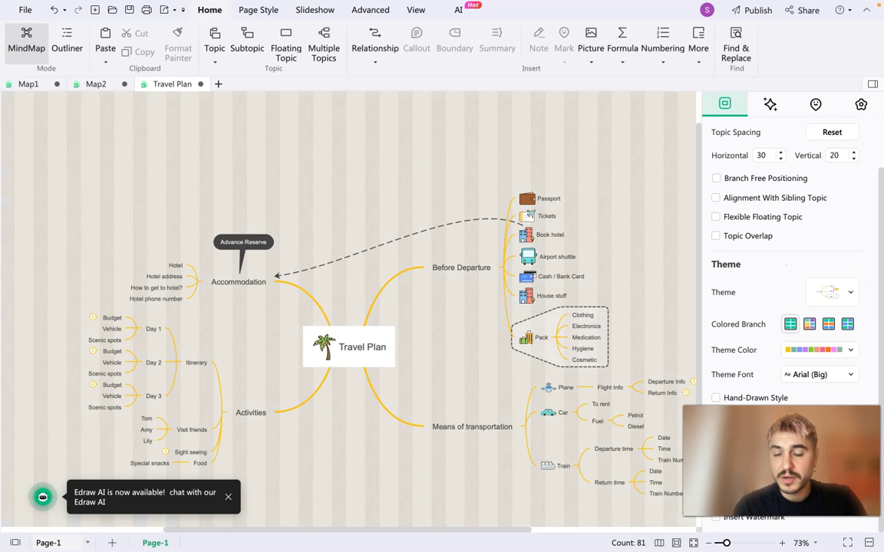
{"action": "scroll", "coordinate": [790, 322], "scroll_direction": "up", "scroll_amount": 1}
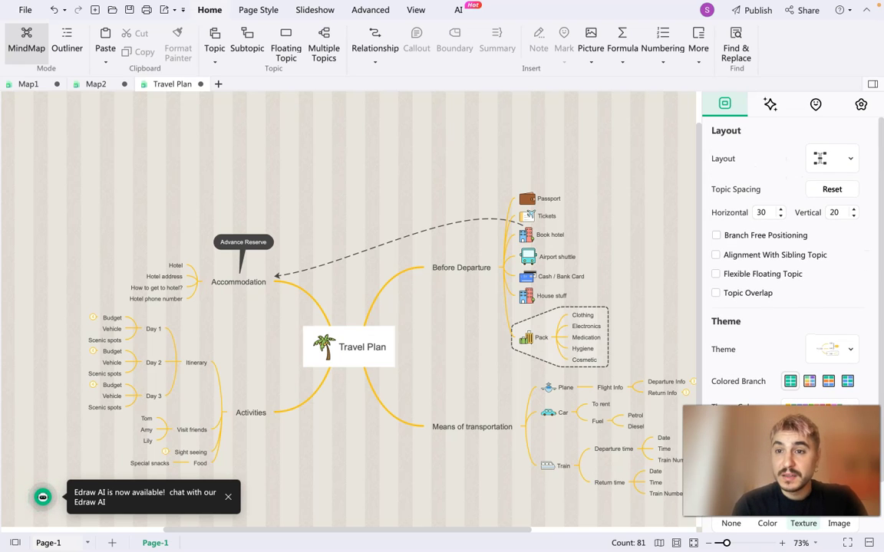
Try the upward left-side tree layout and the downward two-sided tree layout on the Travel Plan map.
{"action": "left_click", "coordinate": [832, 158]}
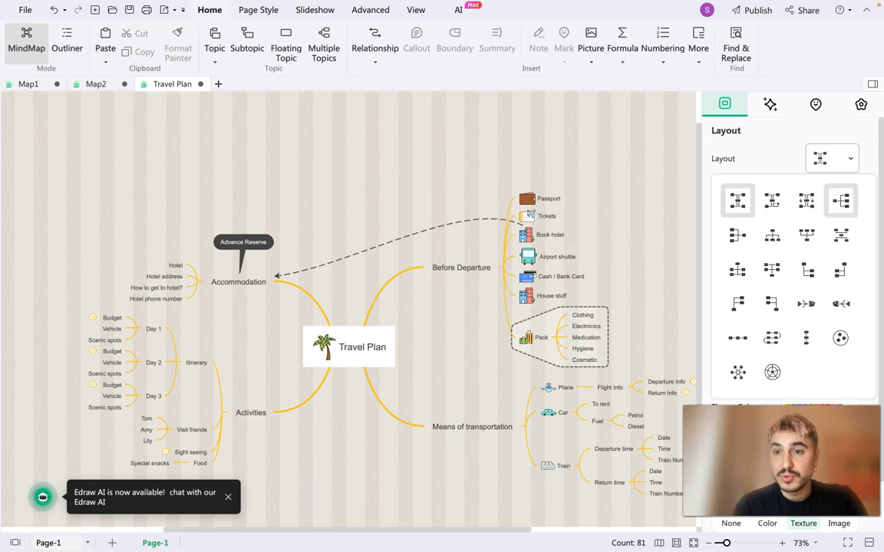
{"action": "left_click", "coordinate": [772, 302]}
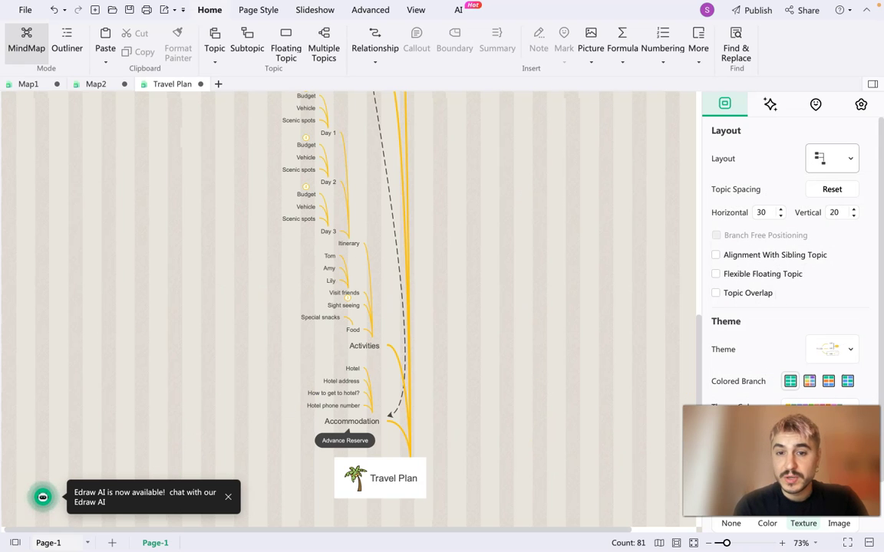
{"action": "left_click", "coordinate": [833, 158]}
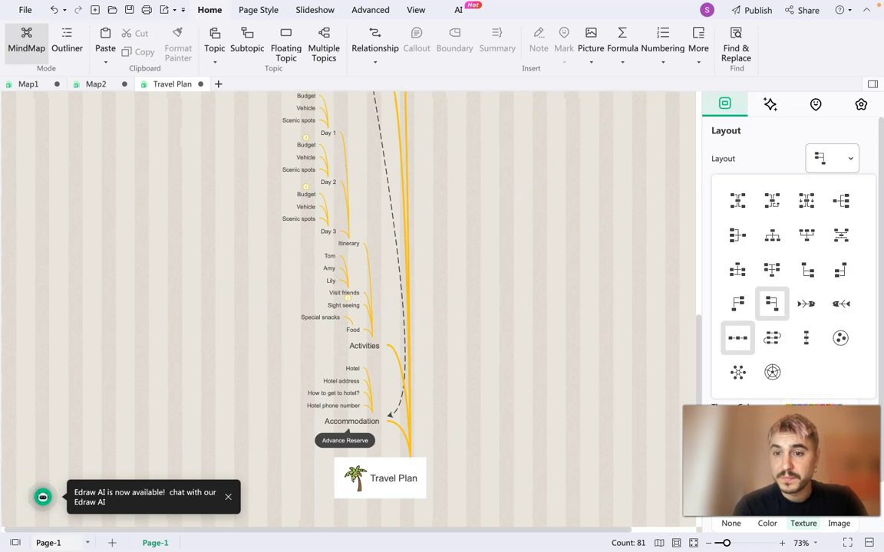
{"action": "left_click", "coordinate": [736, 269]}
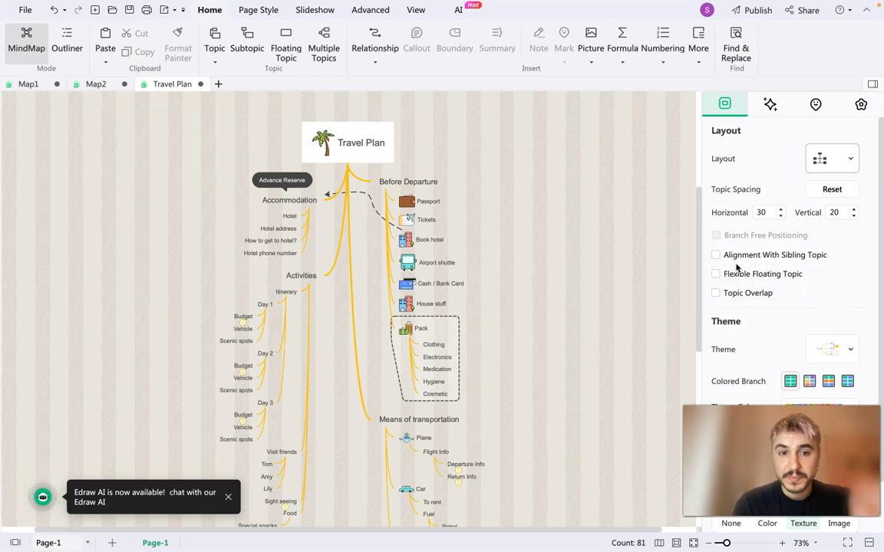
Apply the two-sided map layout that puts Before Departure left of the central topic and Accommodation right of it.
{"action": "left_click", "coordinate": [830, 159]}
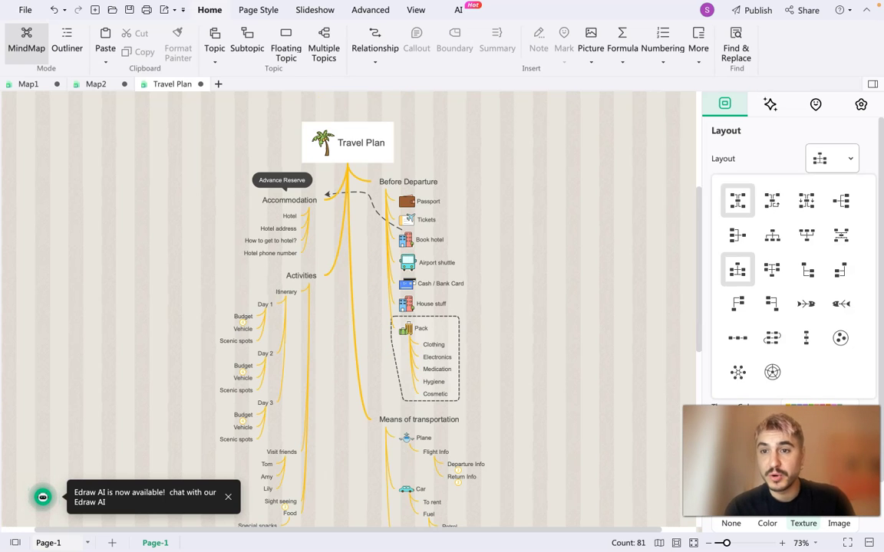
{"action": "left_click", "coordinate": [775, 203]}
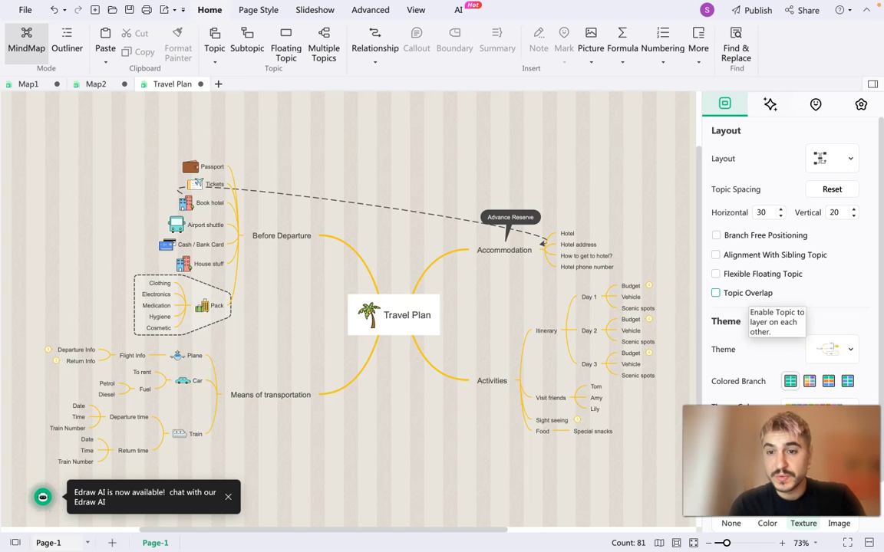
Add the backpack clipart from the Education category beside the Cash / Bank Card topic on the Travel Plan map.
{"action": "left_click", "coordinate": [770, 104]}
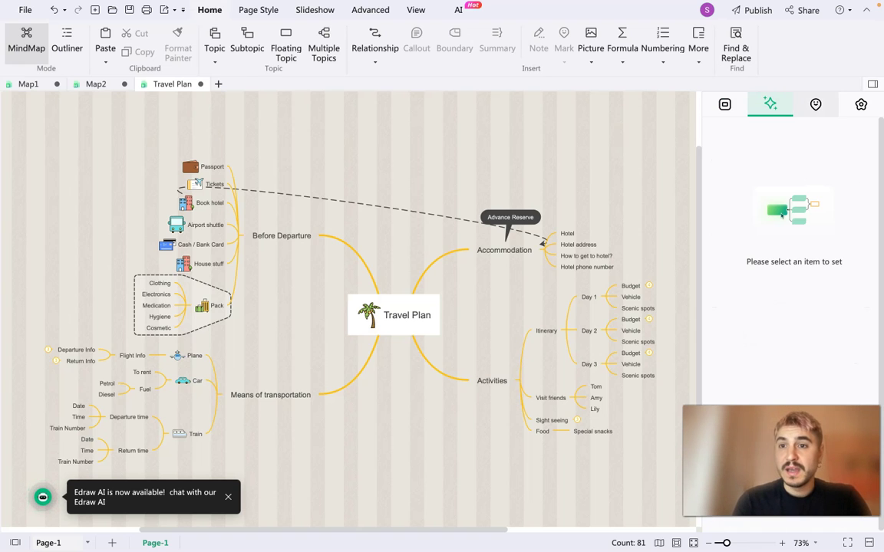
{"action": "left_click", "coordinate": [815, 104]}
{"action": "left_click", "coordinate": [861, 103]}
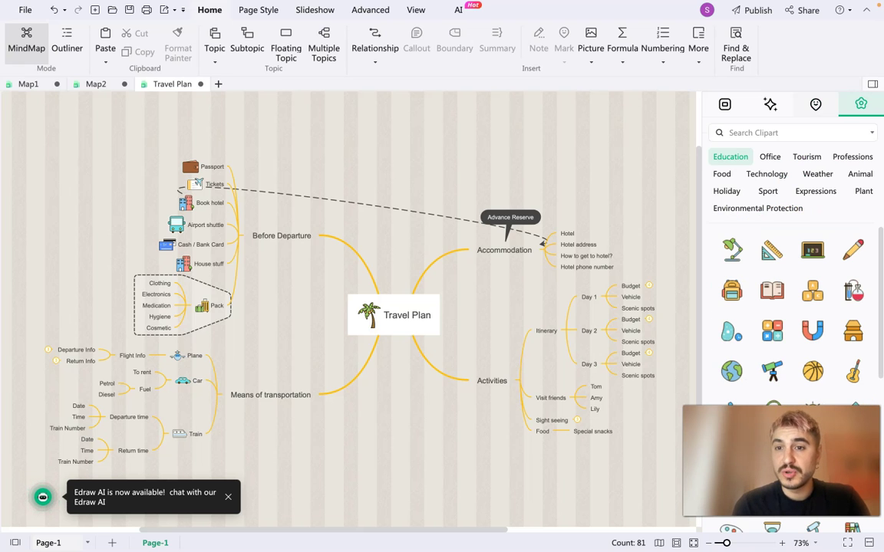
{"action": "scroll", "coordinate": [772, 360], "scroll_direction": "down", "scroll_amount": 5}
{"action": "scroll", "coordinate": [755, 371], "scroll_direction": "up", "scroll_amount": 10}
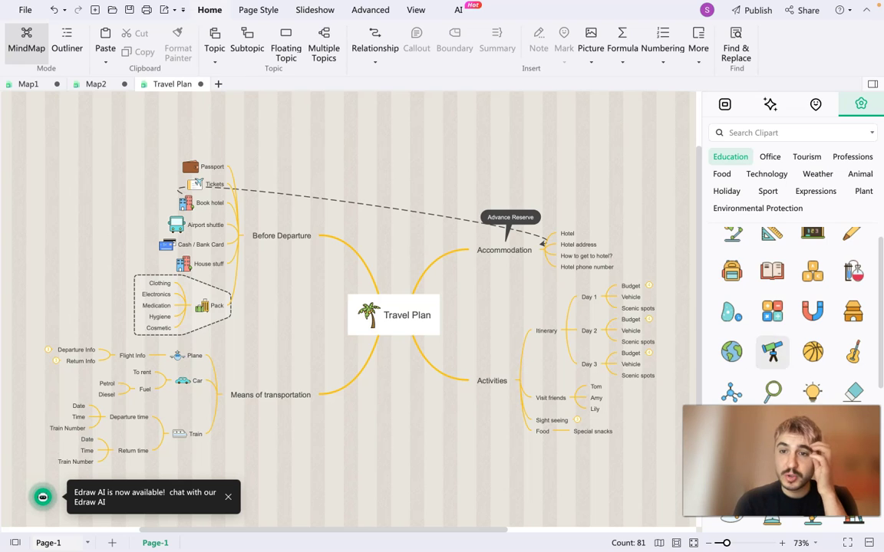
{"action": "left_click_drag", "start_coordinate": [731, 270], "coordinate": [138, 244]}
{"action": "left_click", "coordinate": [100, 207]}
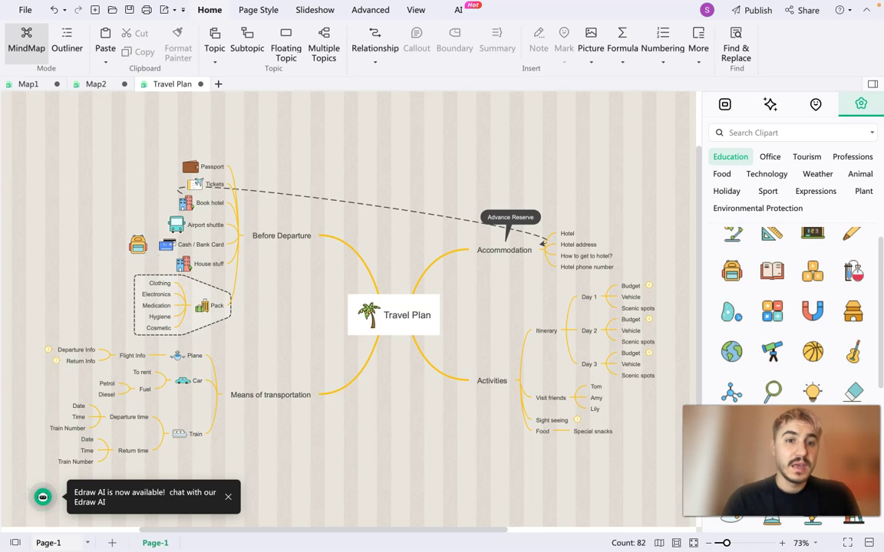
Open the full template gallery from the new-map page and search it for Management.
{"action": "left_click", "coordinate": [25, 10]}
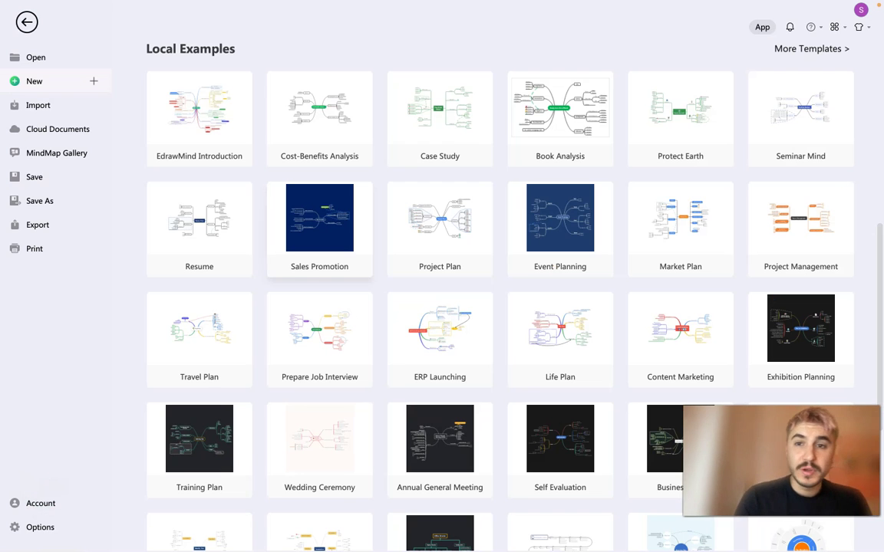
{"action": "scroll", "coordinate": [339, 241], "scroll_direction": "up", "scroll_amount": 5}
{"action": "scroll", "coordinate": [339, 241], "scroll_direction": "up", "scroll_amount": 2}
{"action": "scroll", "coordinate": [339, 241], "scroll_direction": "down", "scroll_amount": 2}
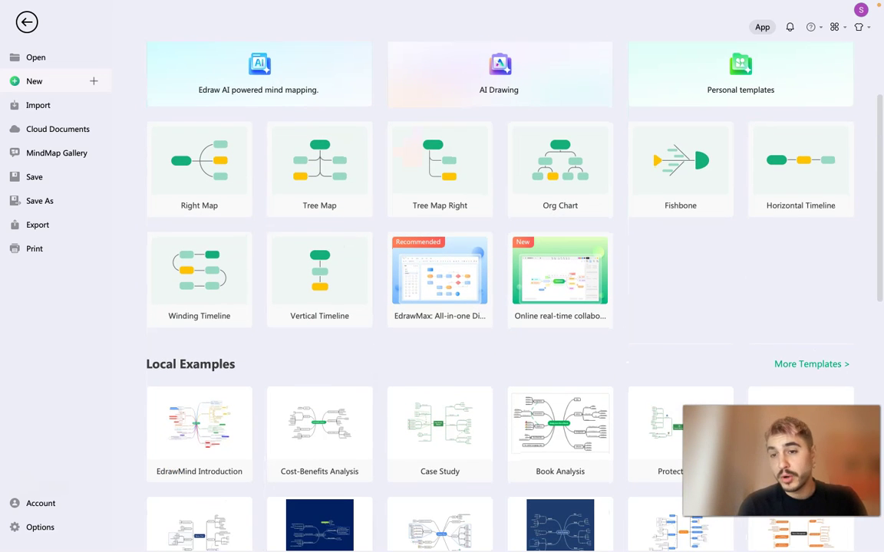
{"action": "left_click", "coordinate": [812, 365]}
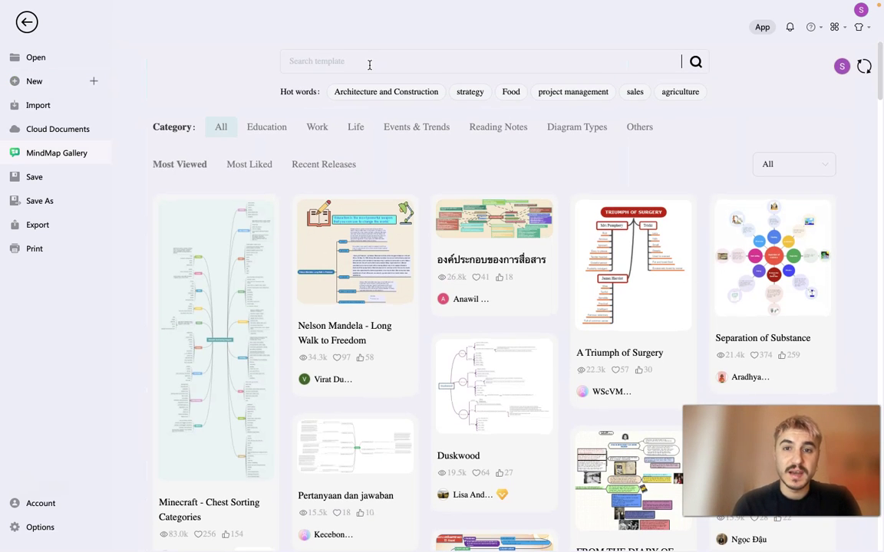
{"action": "type", "text": "Managae"}
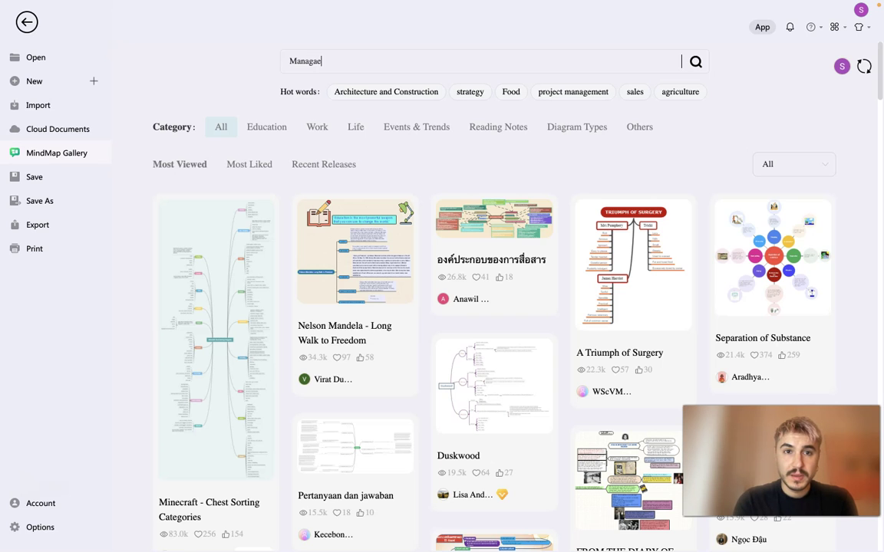
{"action": "type", "text": "gement"}
{"action": "key", "text": "Return"}
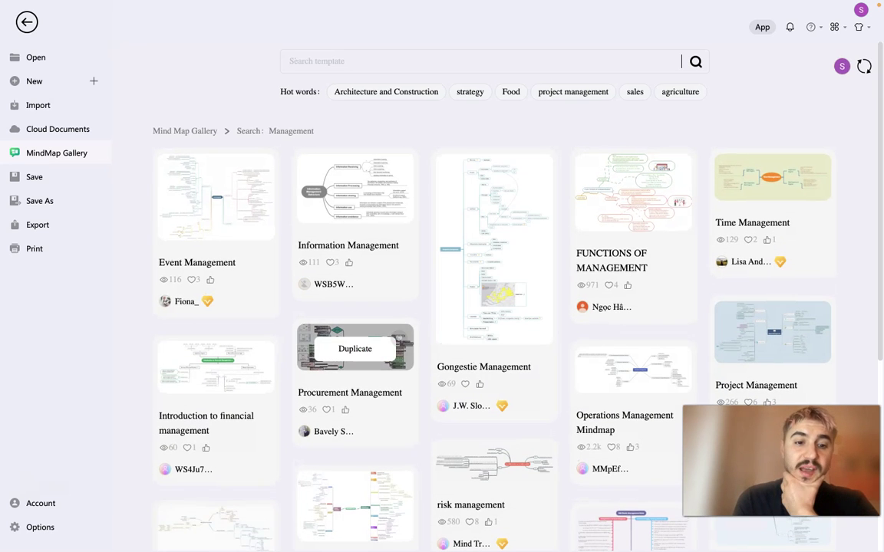
Browse the management templates, preview the Mind Map of Project Management, and return to the Travel Plan map.
{"action": "mouse_move", "coordinate": [216, 368]}
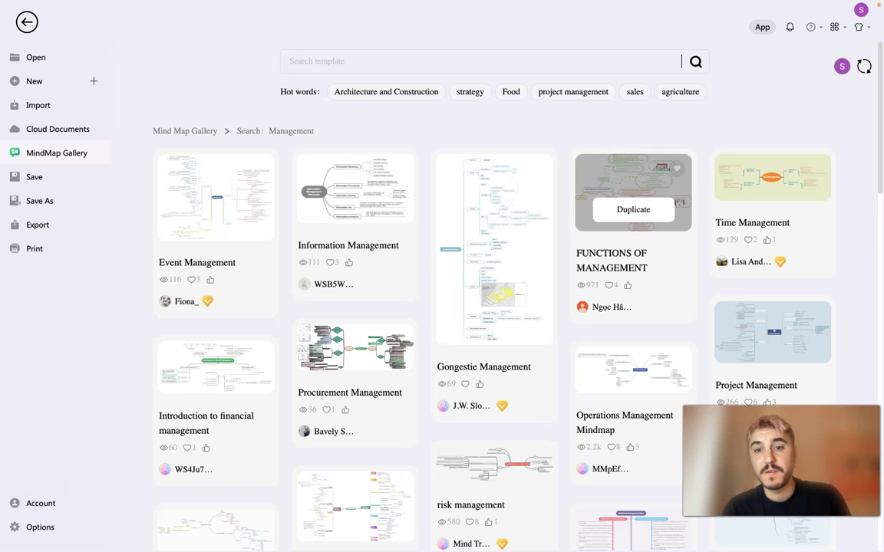
{"action": "scroll", "coordinate": [633, 306], "scroll_direction": "down", "scroll_amount": 7}
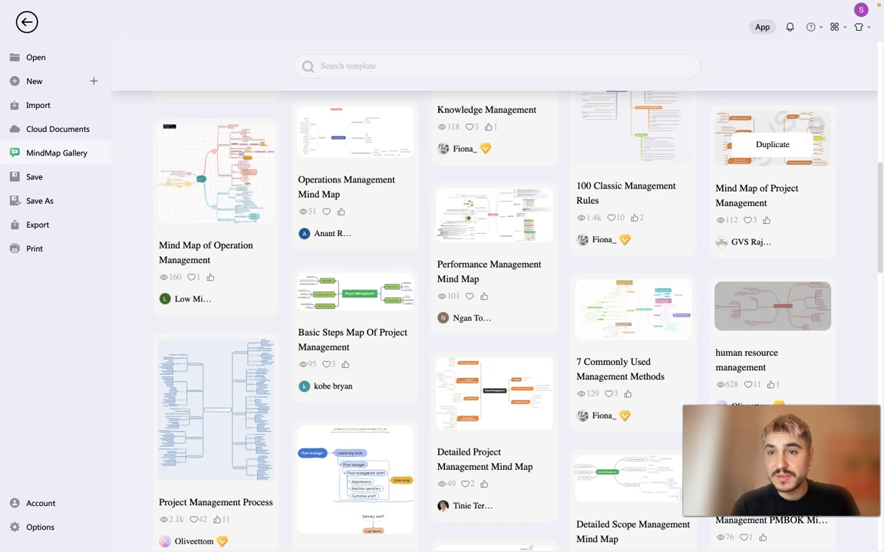
{"action": "scroll", "coordinate": [772, 184], "scroll_direction": "up", "scroll_amount": 1}
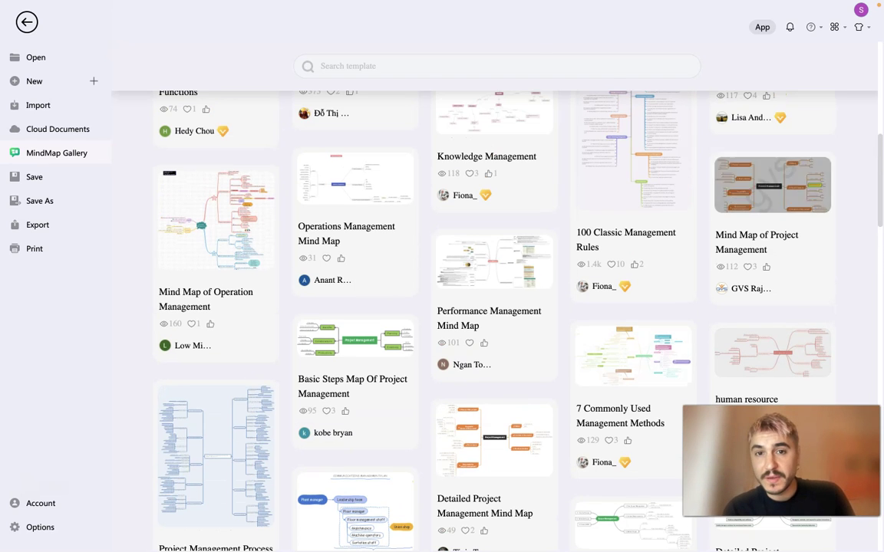
{"action": "left_click", "coordinate": [792, 181]}
{"action": "left_click", "coordinate": [768, 174]}
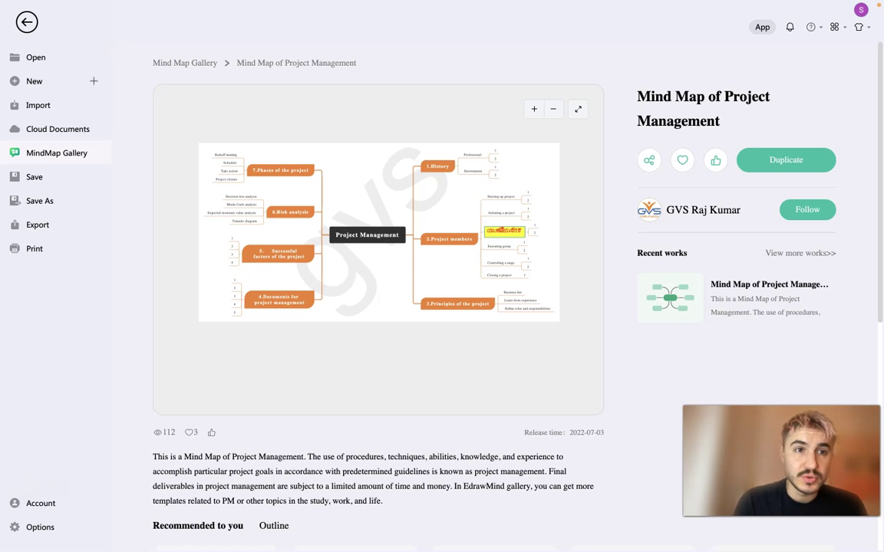
{"action": "left_click", "coordinate": [26, 22]}
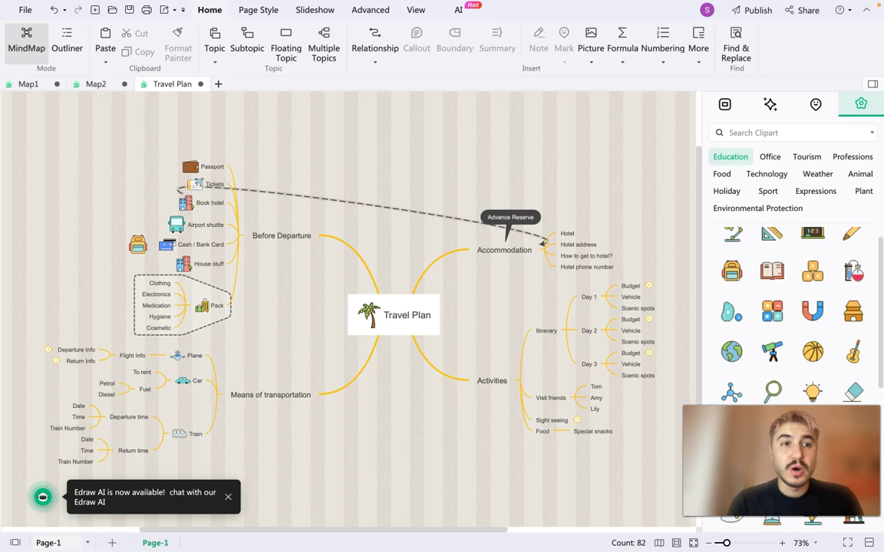